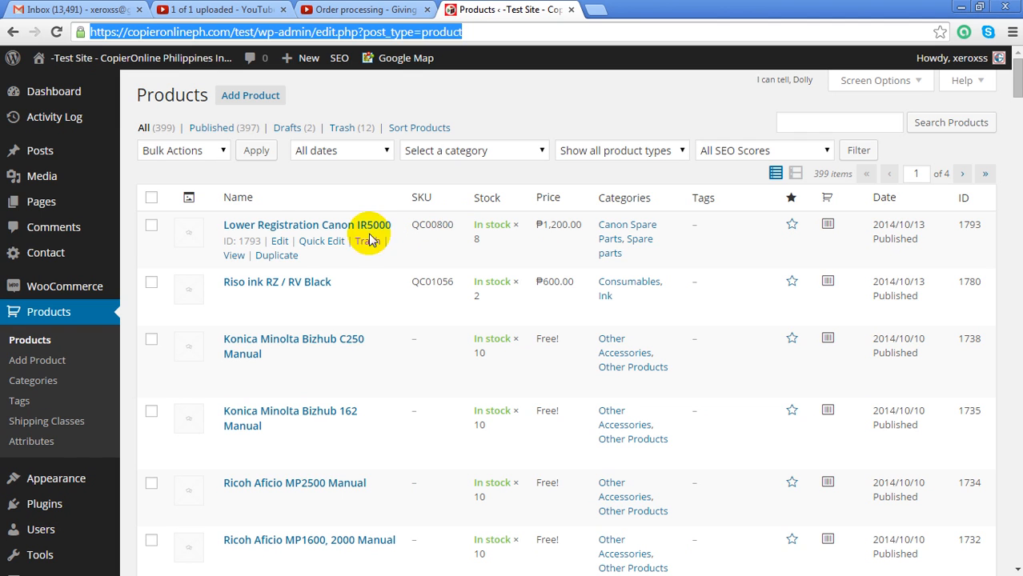
# Open the Lower Registration Canon IR5000 editor, then start and cancel a sale price schedule
pyautogui.click(280, 242)
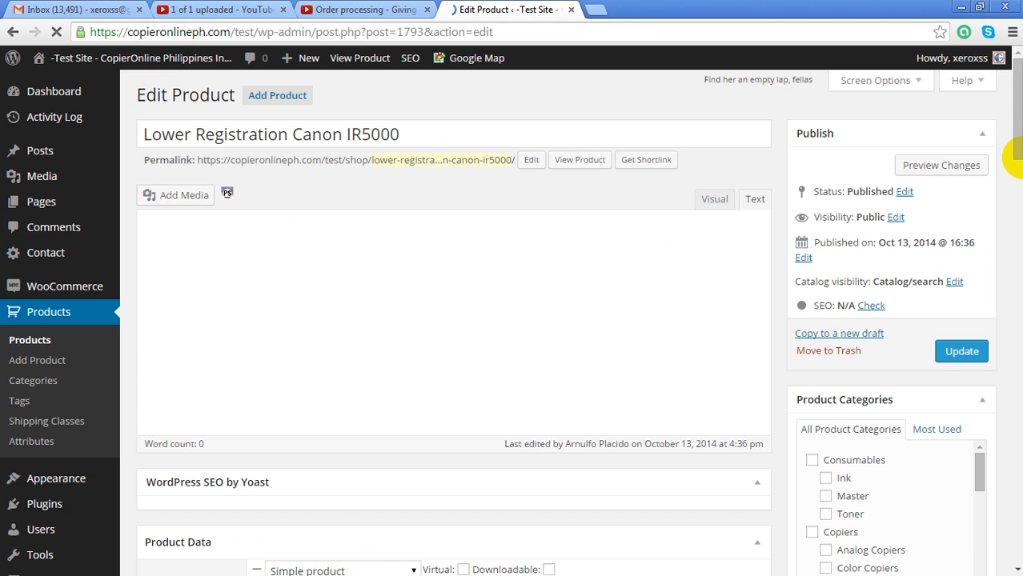
pyautogui.moveTo(1015, 164); pyautogui.dragTo(1010, 267)
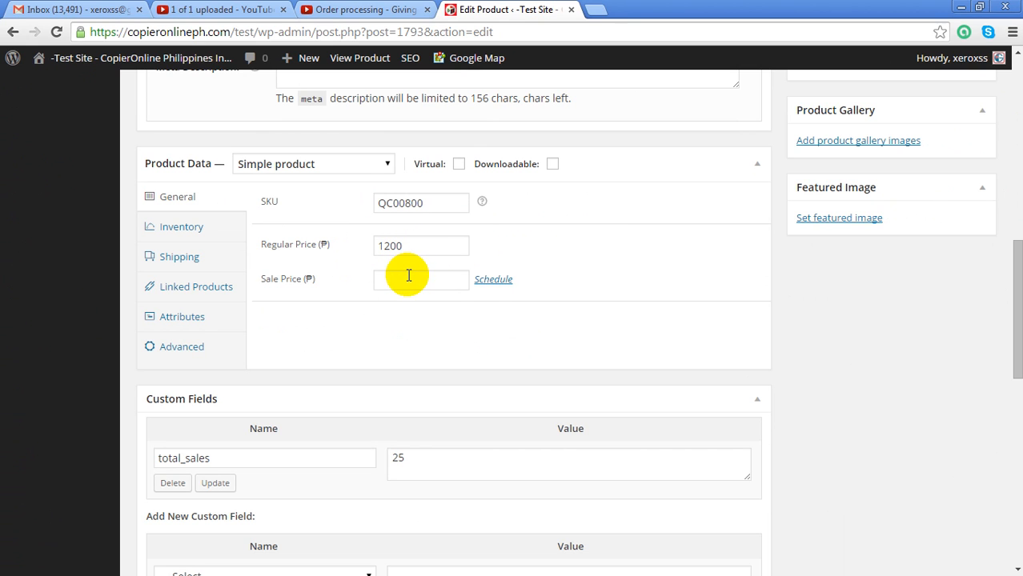
pyautogui.click(493, 282)
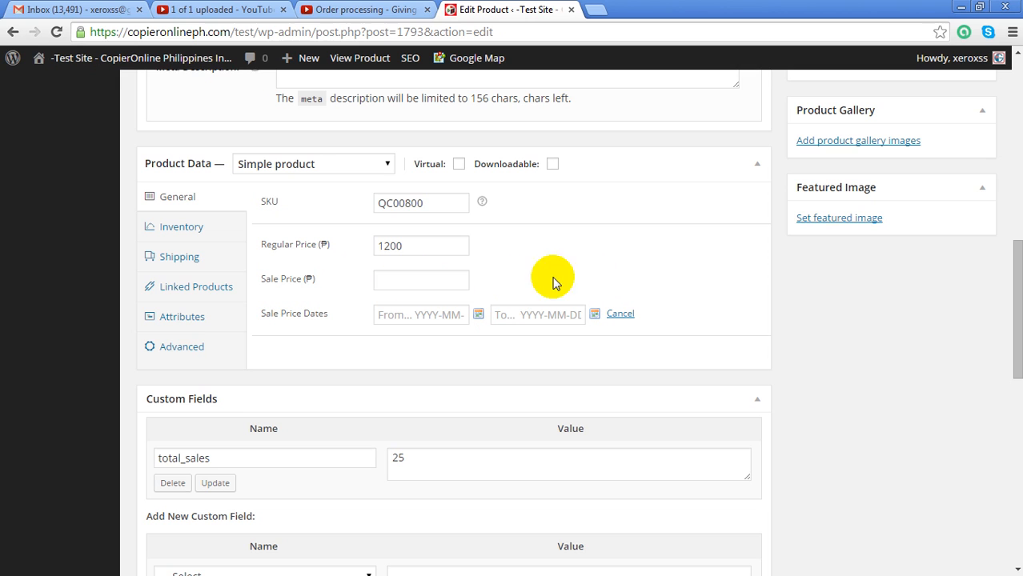
pyautogui.click(620, 315)
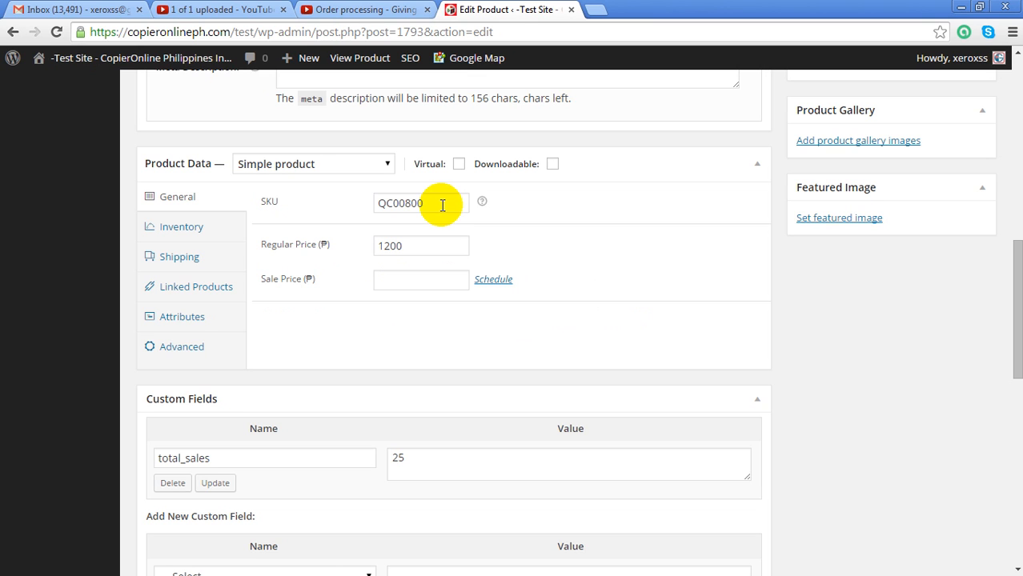
# Show the product's Inventory settings (stock qty 8) and open the Allow Backorders choices
pyautogui.click(182, 230)
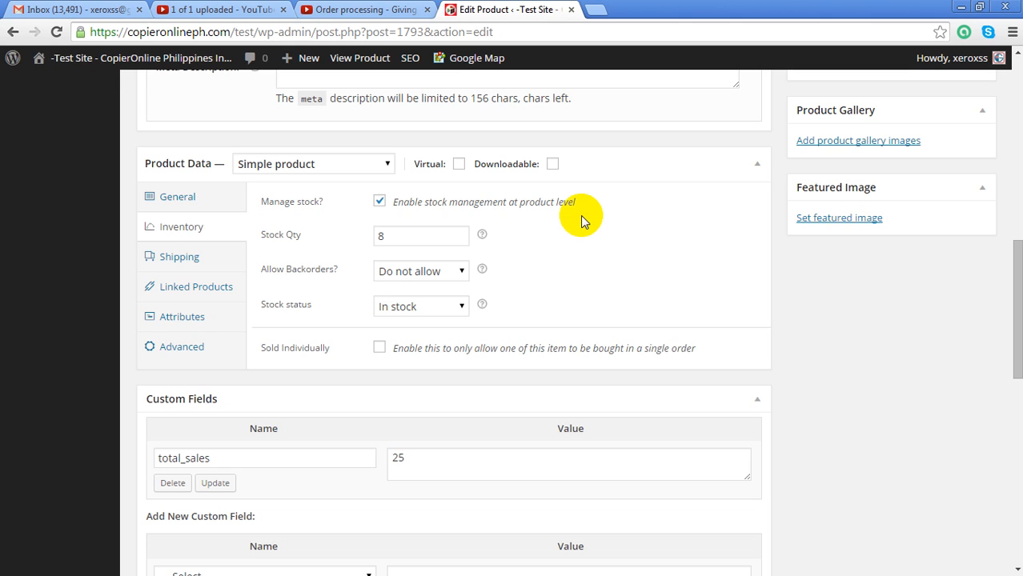
pyautogui.click(384, 275)
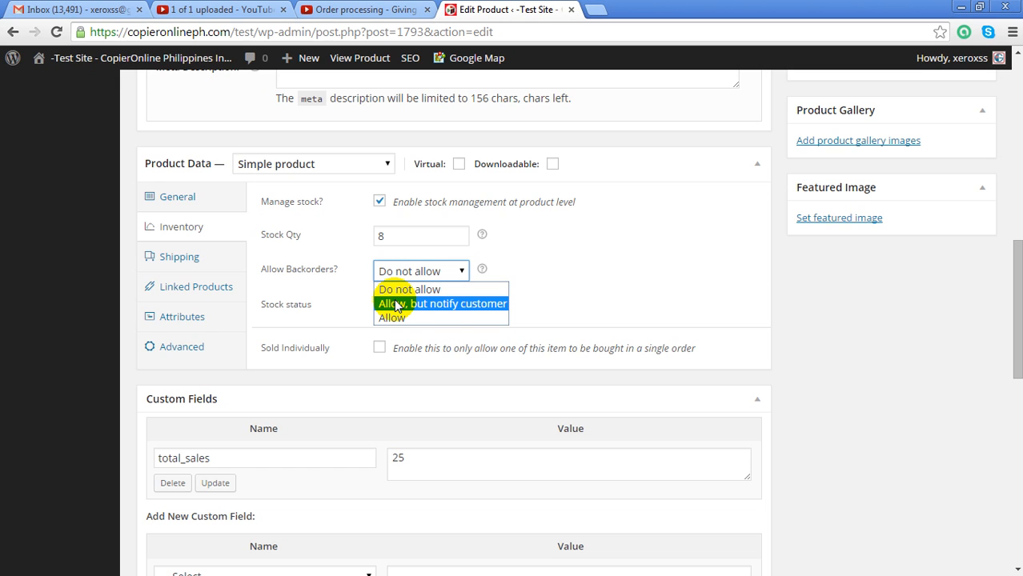
# Set backorders to Allow and return to the top of the Edit Product page
pyautogui.click(392, 318)
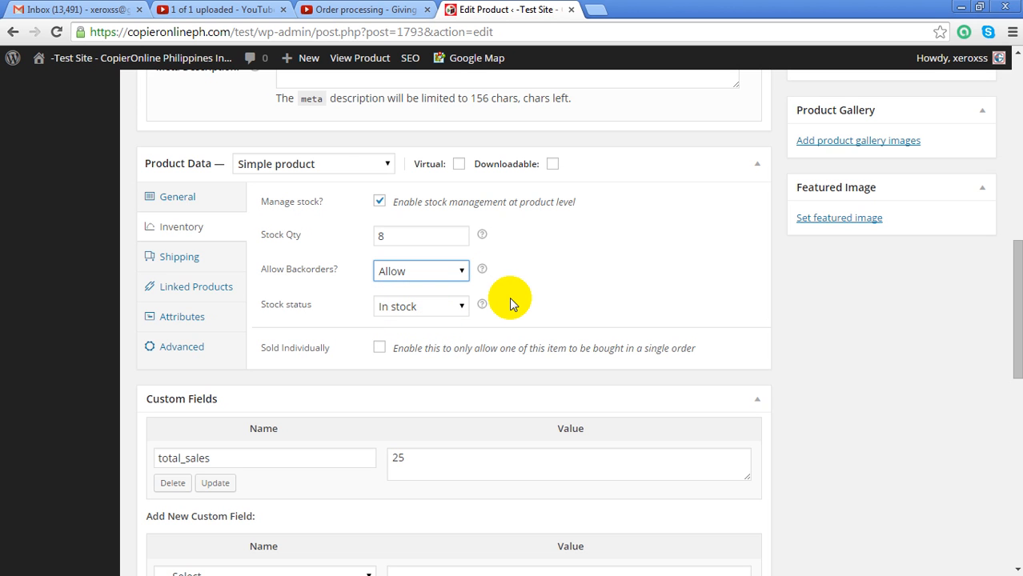
pyautogui.scroll(2, 548, 296)
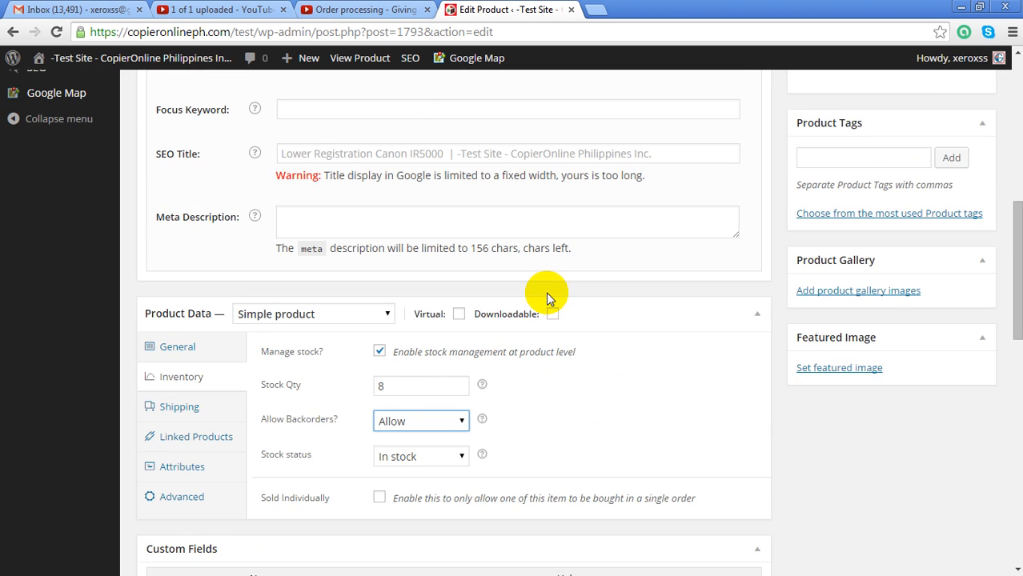
pyautogui.scroll(-1, 572, 393)
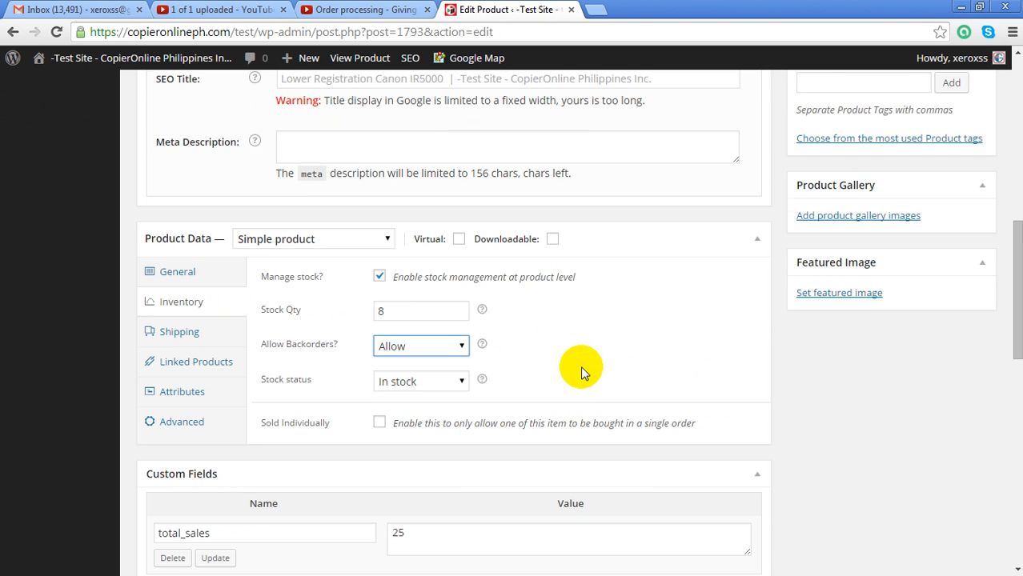
pyautogui.scroll(2, 585, 365)
pyautogui.scroll(-2, 585, 365)
pyautogui.scroll(3, 608, 288)
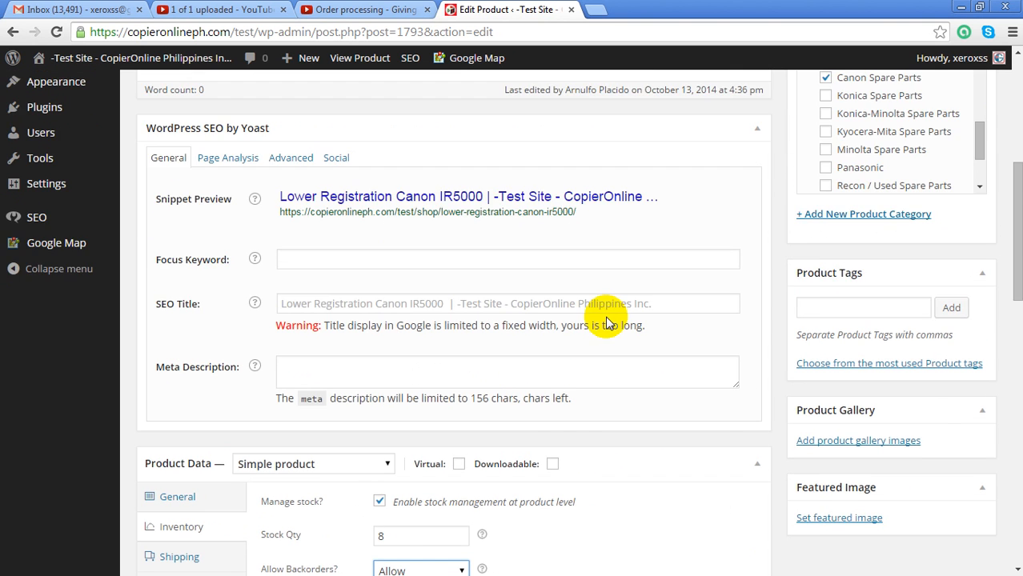
pyautogui.scroll(-1, 513, 361)
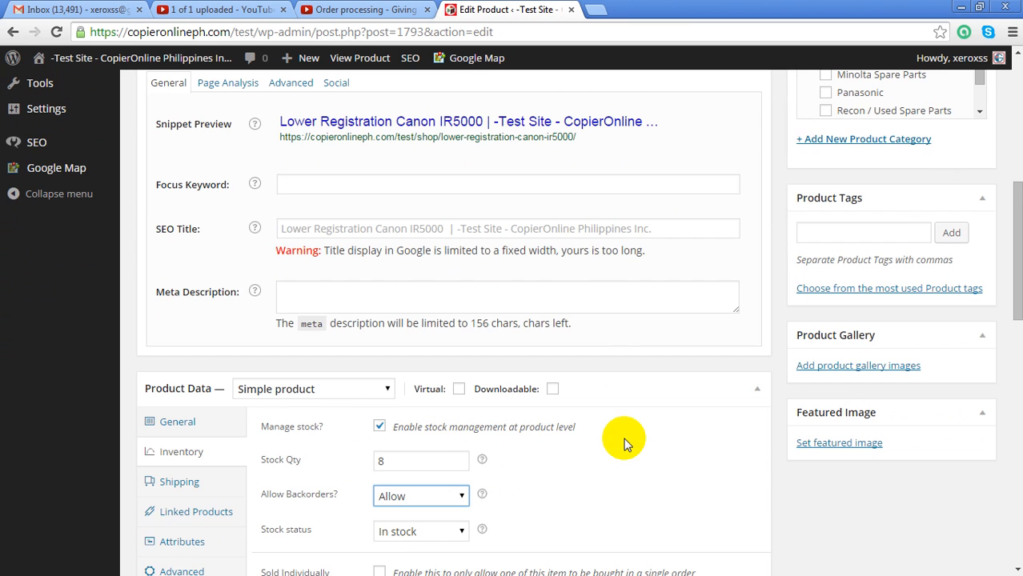
pyautogui.scroll(6, 627, 424)
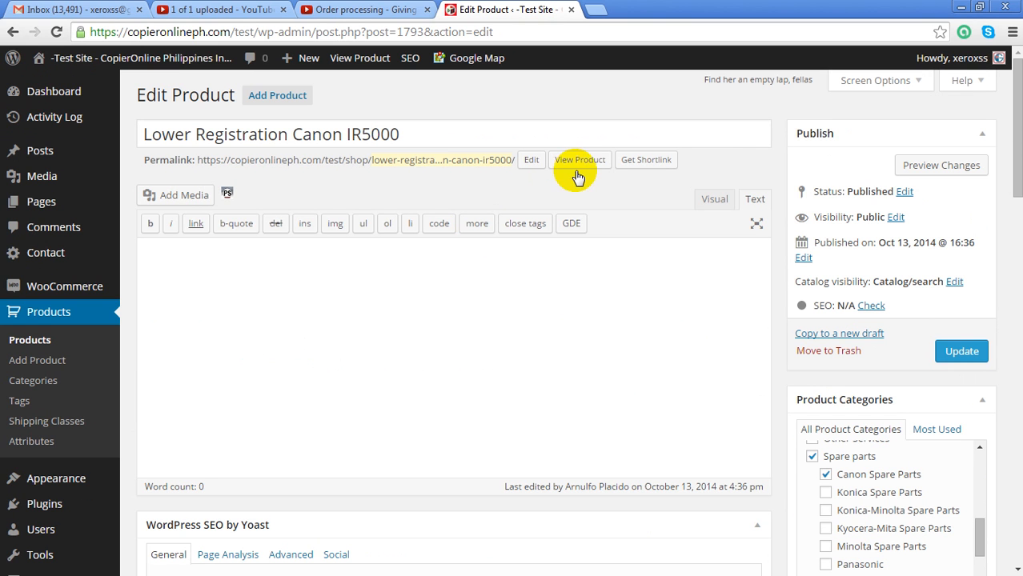
# View the Lower Registration Canon IR5000 product page on the storefront
pyautogui.click(579, 165)
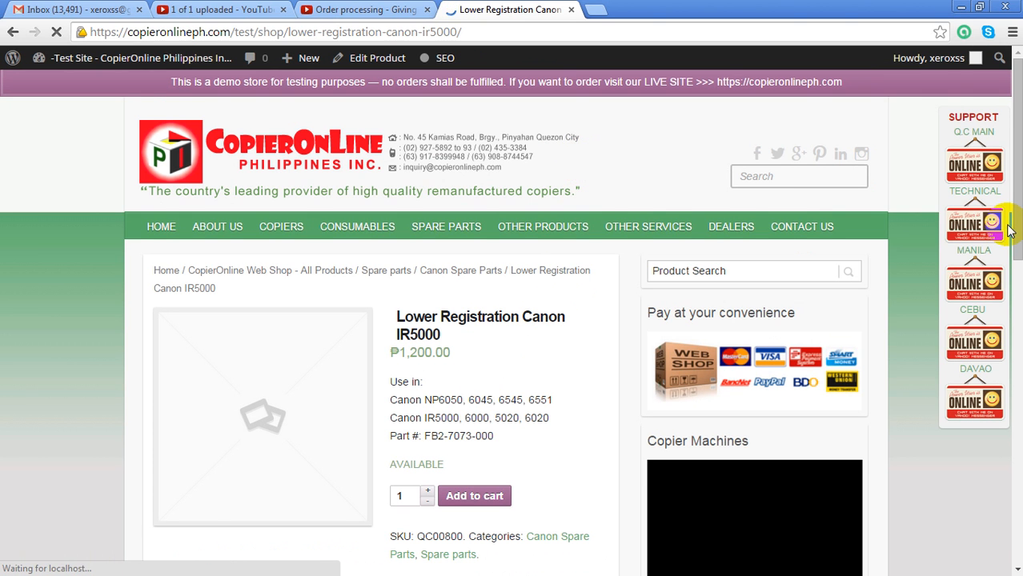
pyautogui.scroll(-3, 1005, 223)
pyautogui.scroll(1, 514, 243)
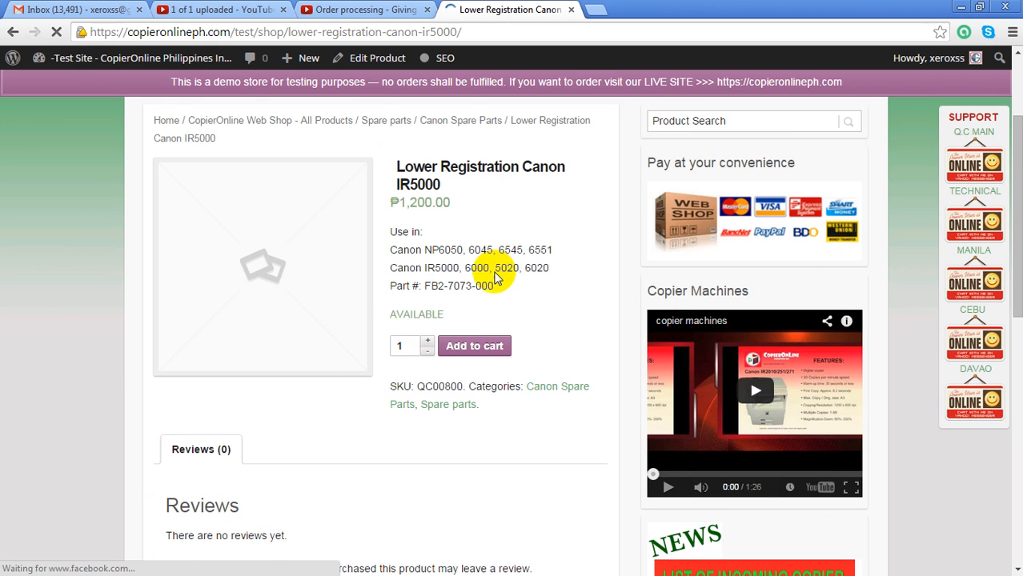
# Raise the order quantity with the spinner, then select it to enter 5
pyautogui.click(427, 343)
pyautogui.click(427, 341)
pyautogui.click(427, 341)
pyautogui.click(426, 342)
pyautogui.click(427, 341)
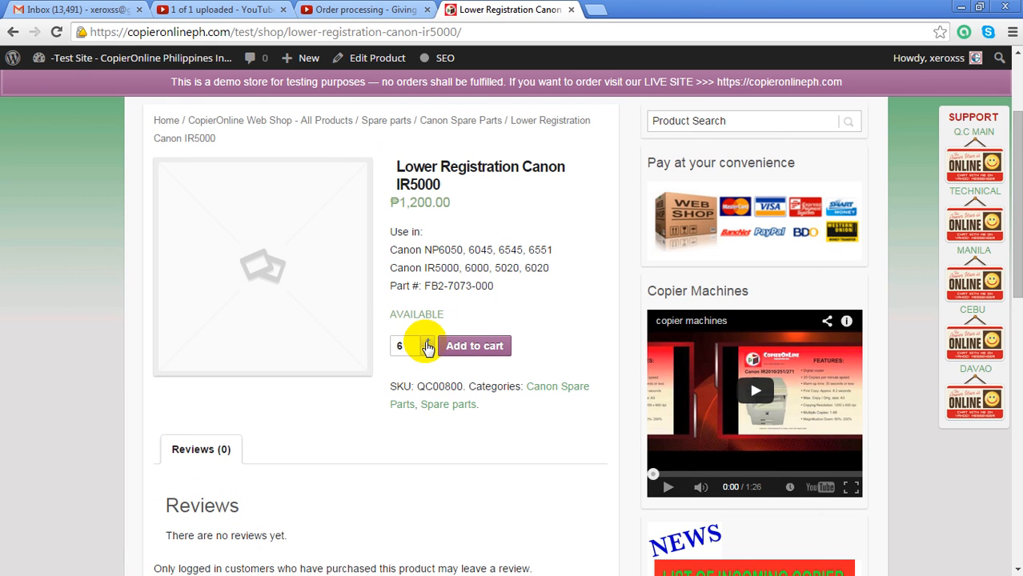
pyautogui.click(427, 342)
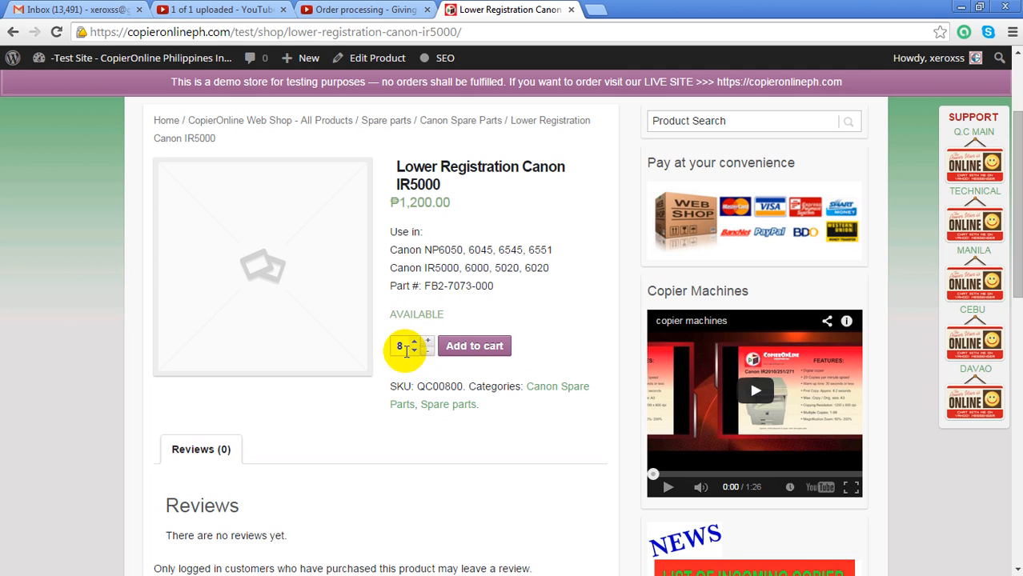
pyautogui.moveTo(404, 347); pyautogui.dragTo(381, 345)
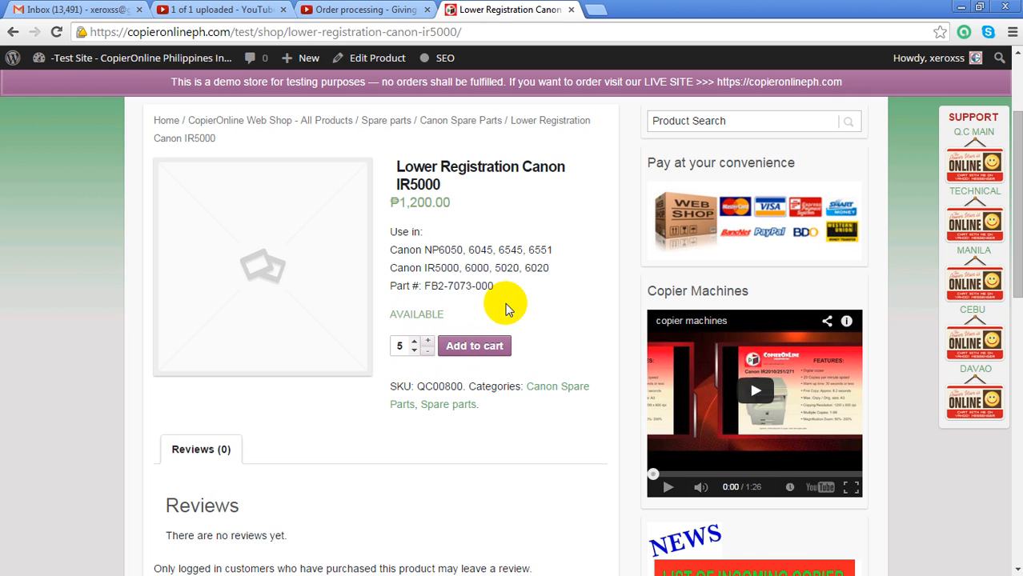
# Add 5 units to the cart (₱6,000.00) and proceed to checkout
pyautogui.click(481, 353)
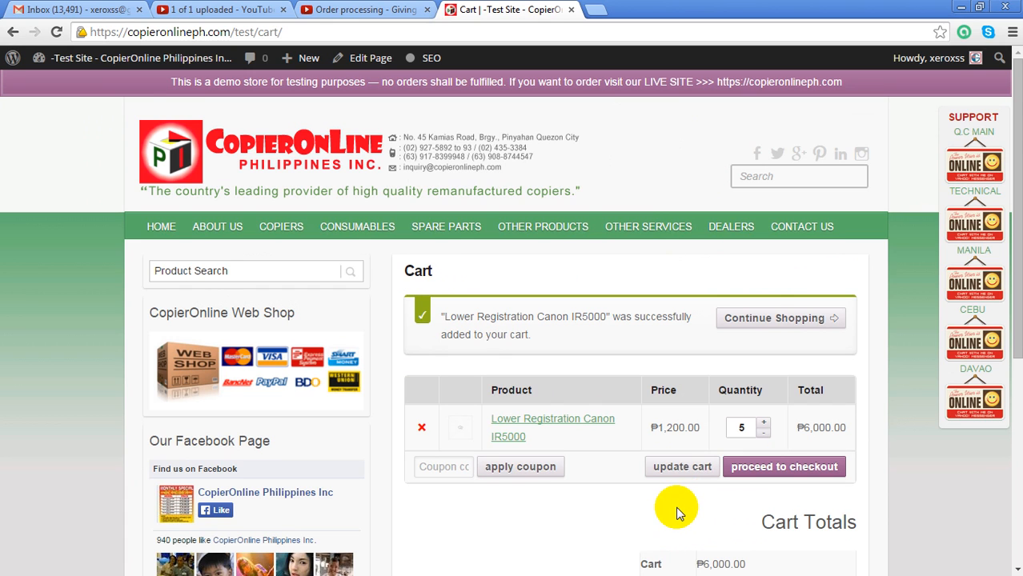
pyautogui.scroll(-2, 676, 513)
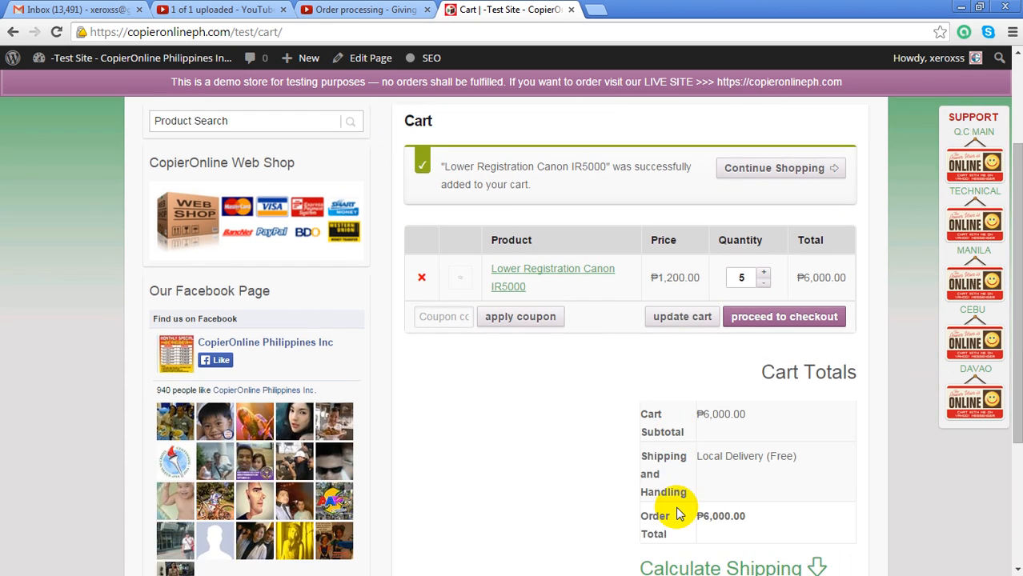
pyautogui.click(781, 320)
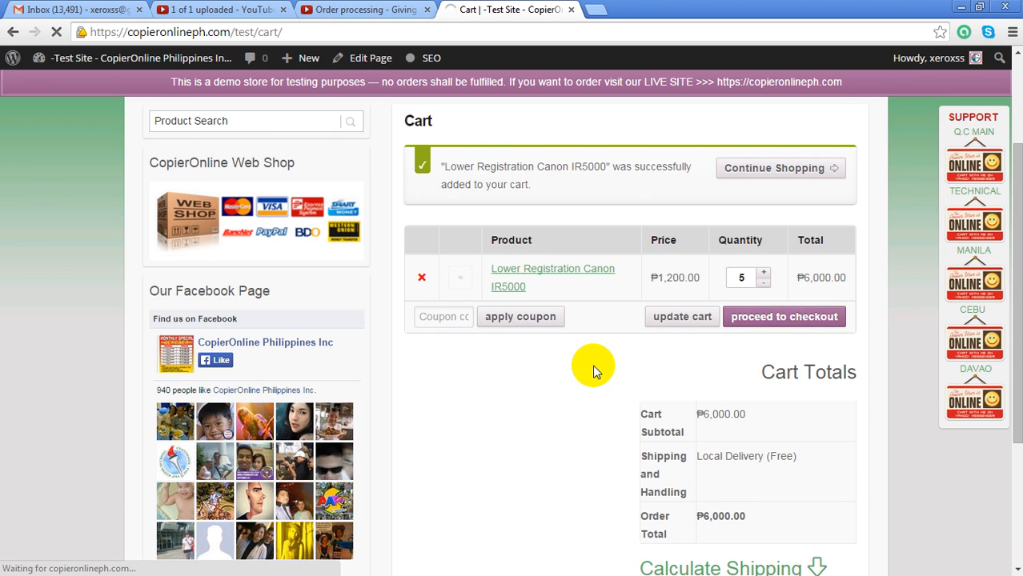
# Enter the shipping recipient's first and last name and company CopierOnline
pyautogui.scroll(-2, 592, 368)
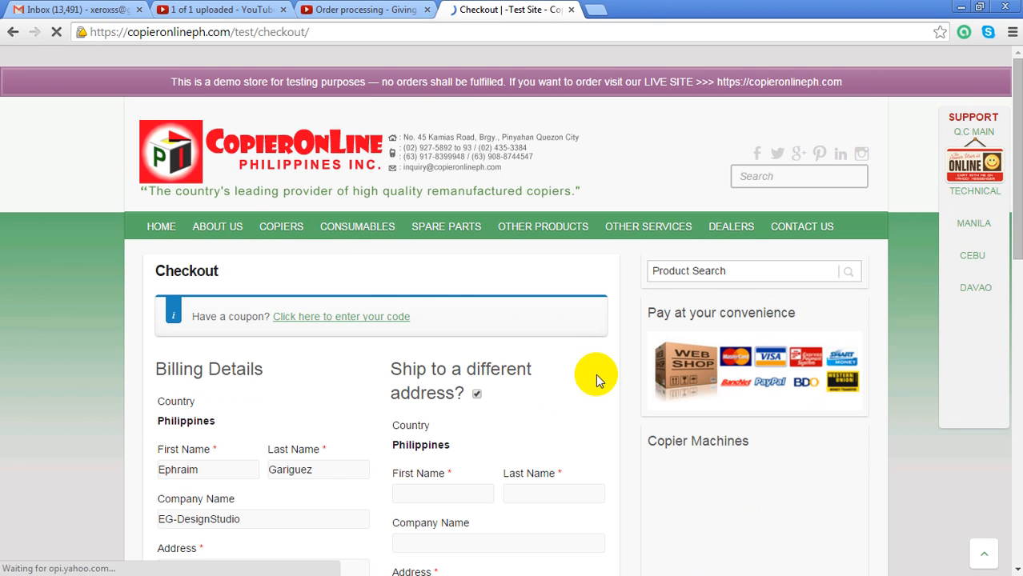
pyautogui.scroll(-1, 1021, 178)
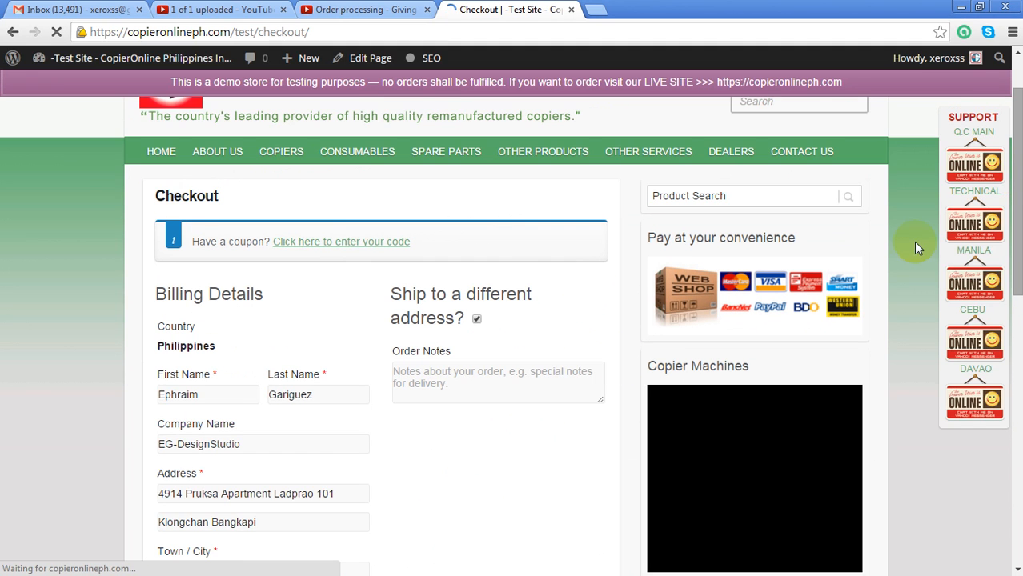
pyautogui.scroll(-2, 1010, 213)
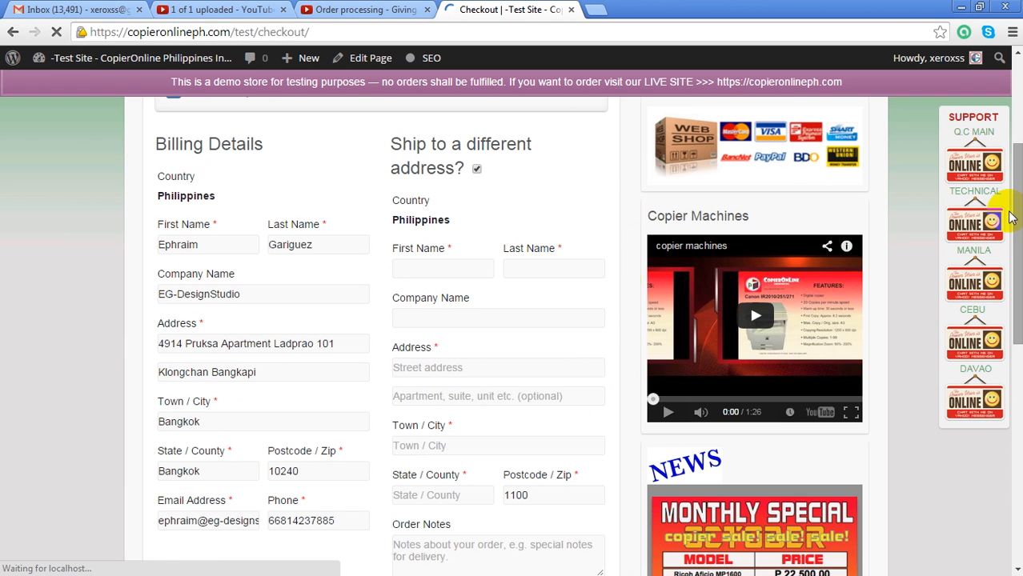
pyautogui.click(417, 272)
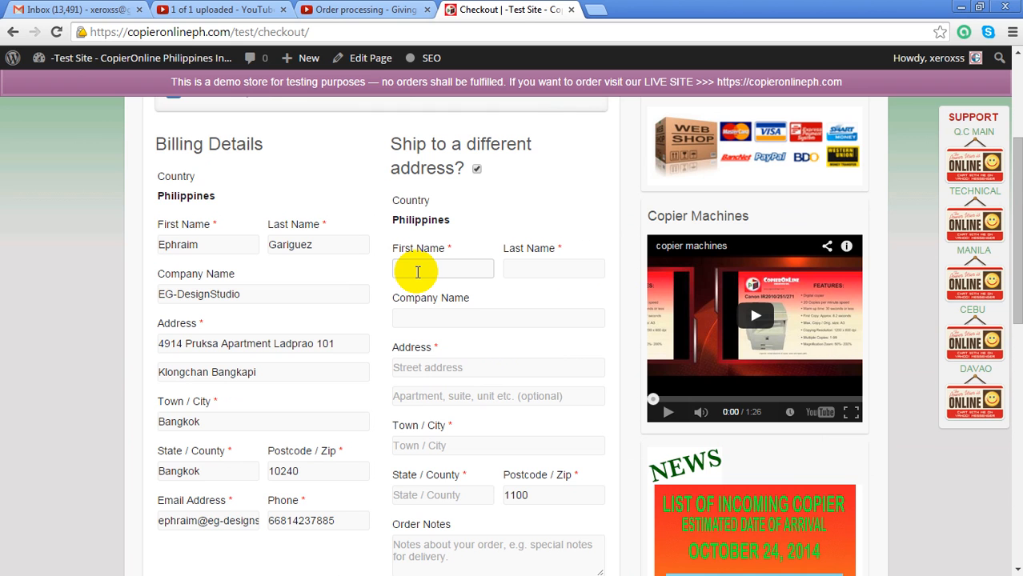
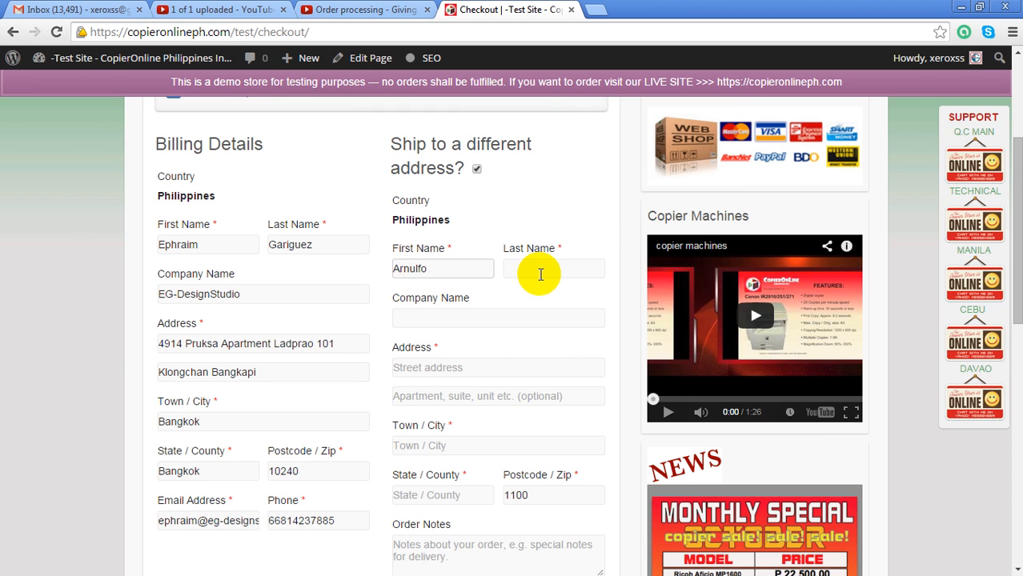
pyautogui.click(539, 274)
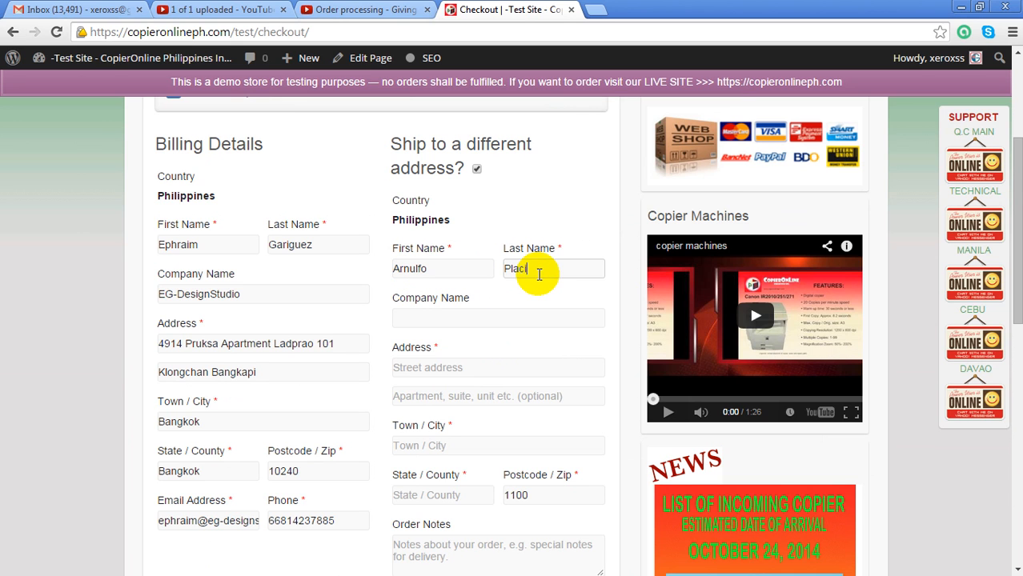
pyautogui.click(425, 312)
pyautogui.write('Co')
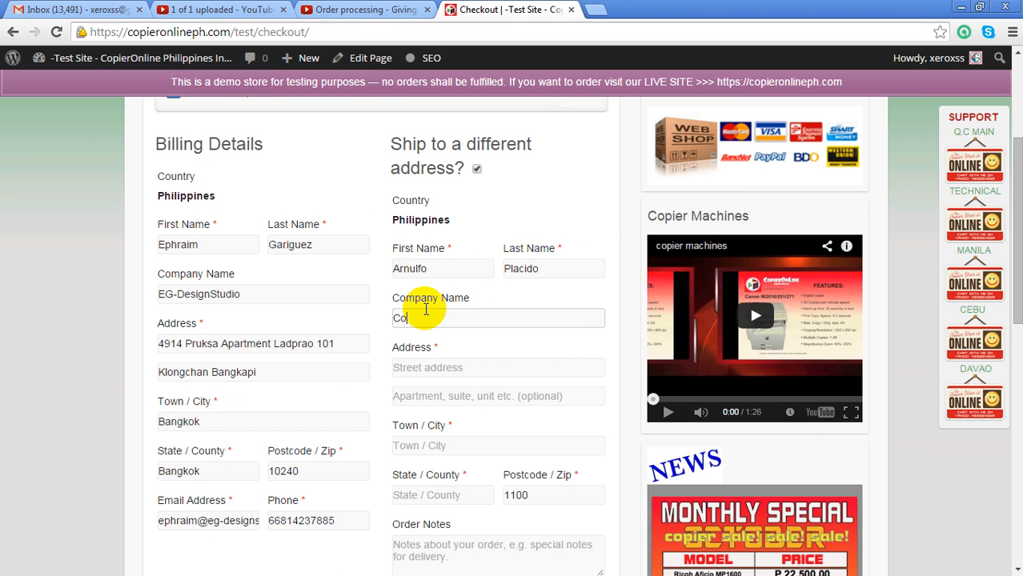
pyautogui.write('pierOnline')
# Fill in both shipping address lines, the town/city and the state/county
pyautogui.click(513, 368)
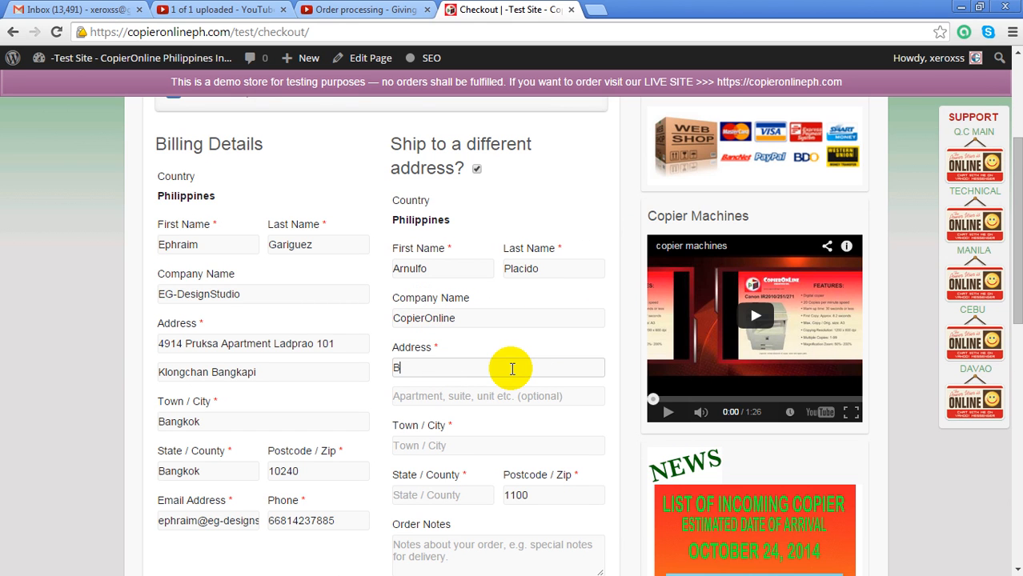
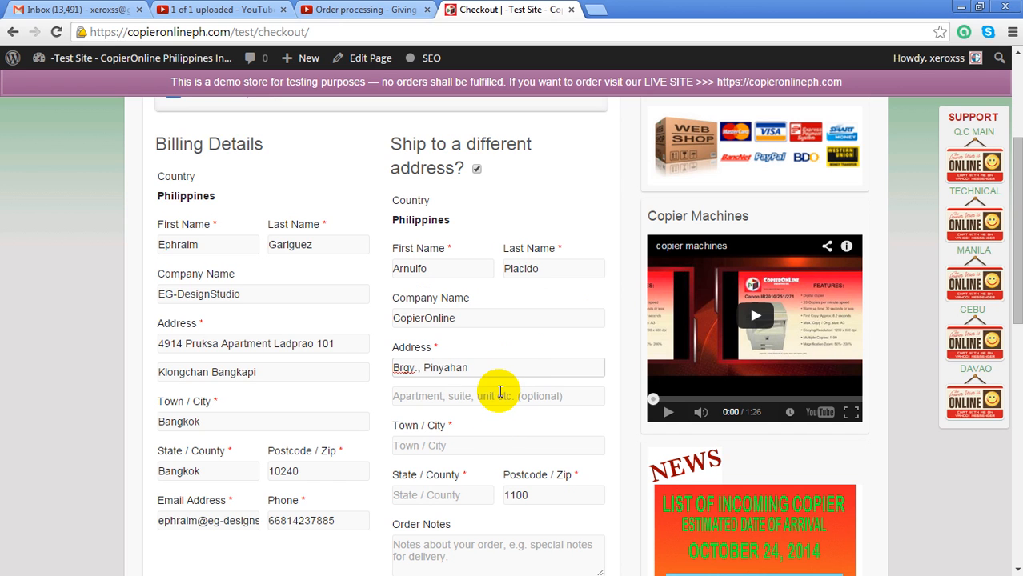
pyautogui.click(499, 391)
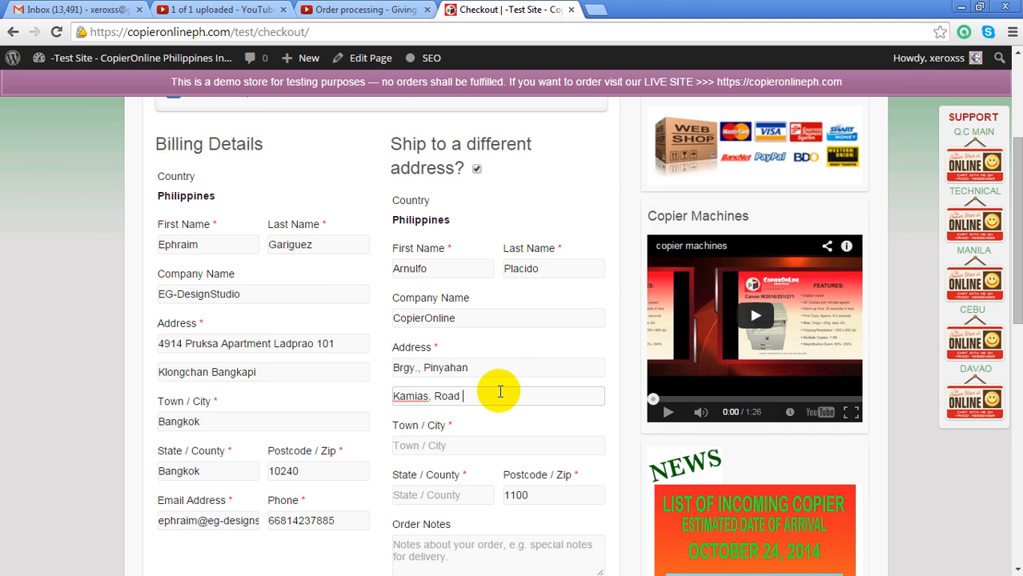
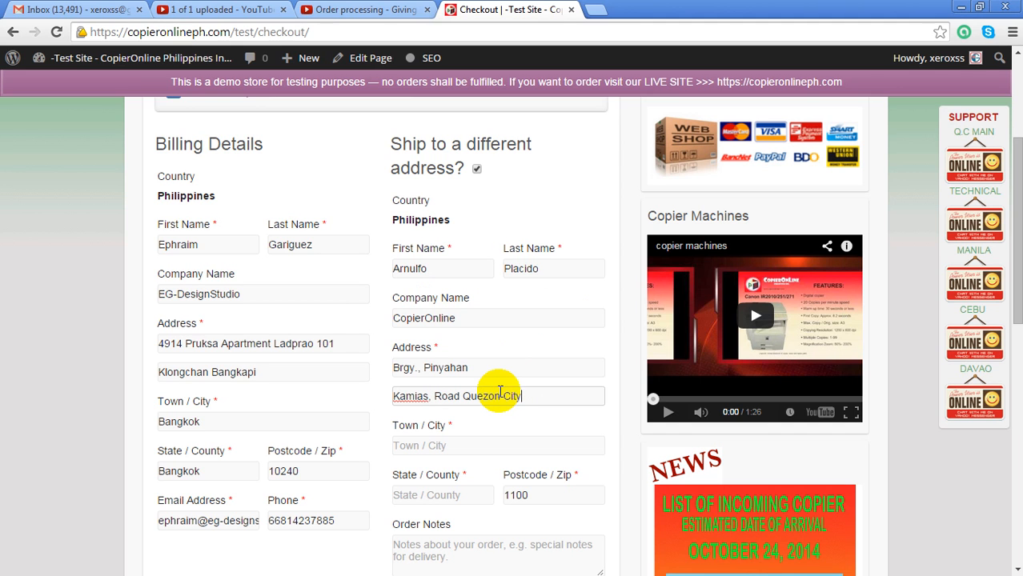
pyautogui.click(482, 451)
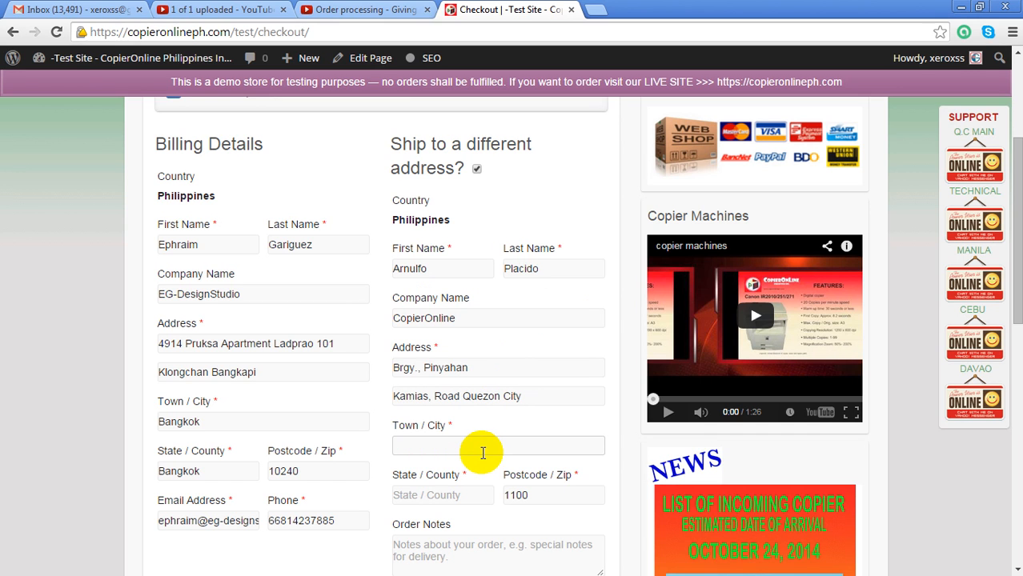
pyautogui.write('Que')
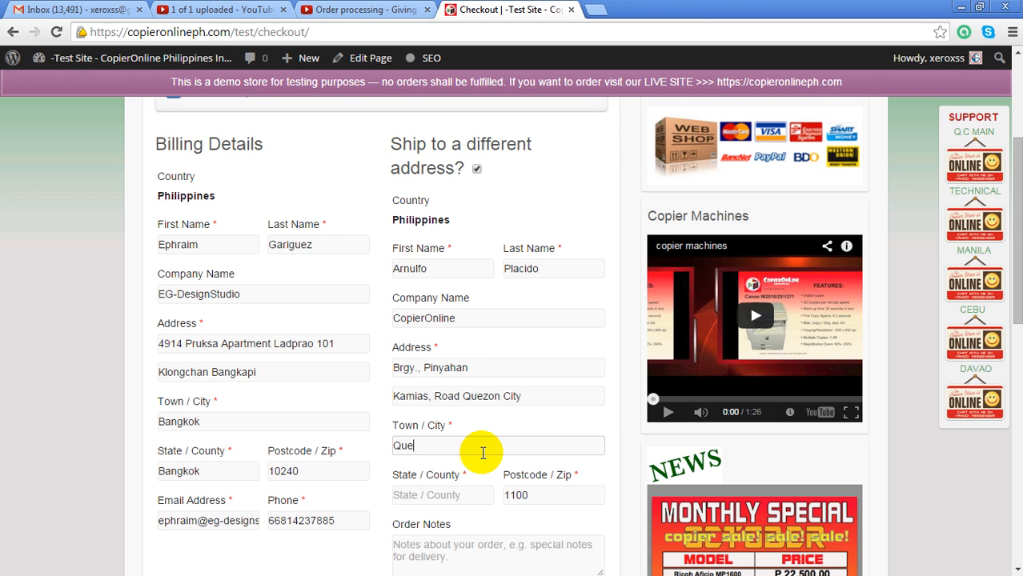
pyautogui.write('zon City')
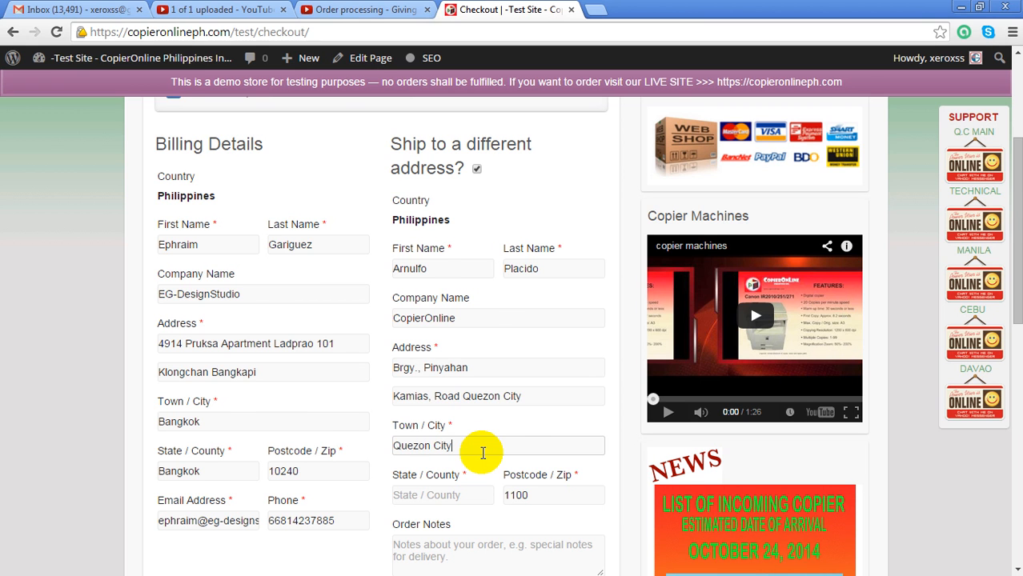
pyautogui.scroll(-1, 481, 450)
pyautogui.click(448, 425)
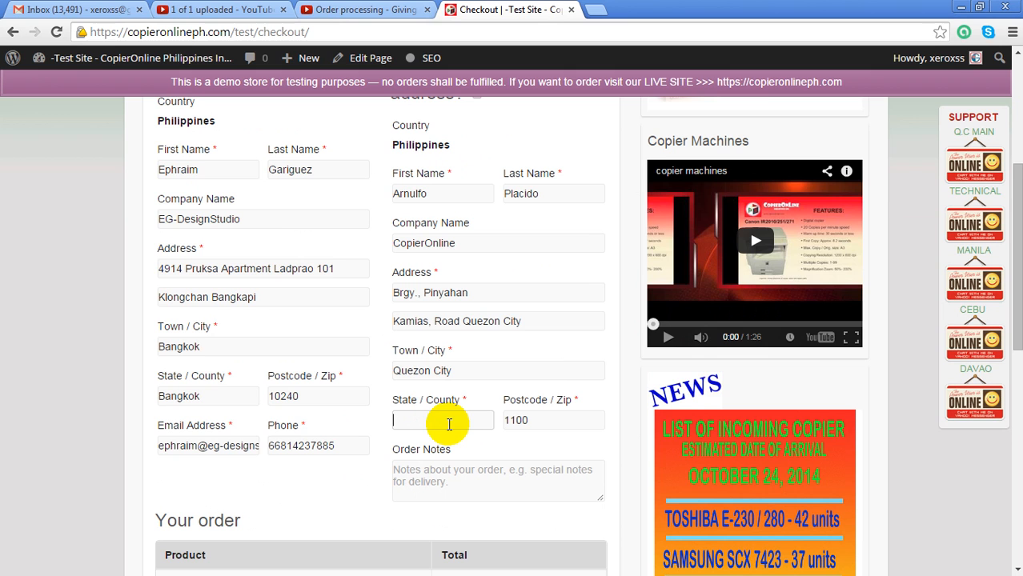
pyautogui.write('Philippines')
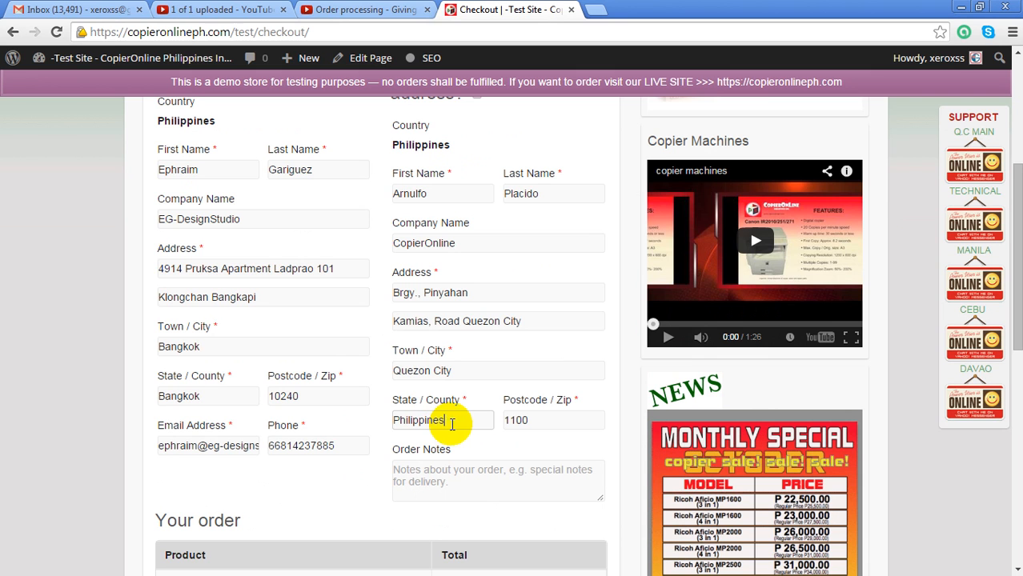
# Write a two-line order note with the customer's name and a reference number
pyautogui.click(470, 489)
pyautogui.write('Customer:')
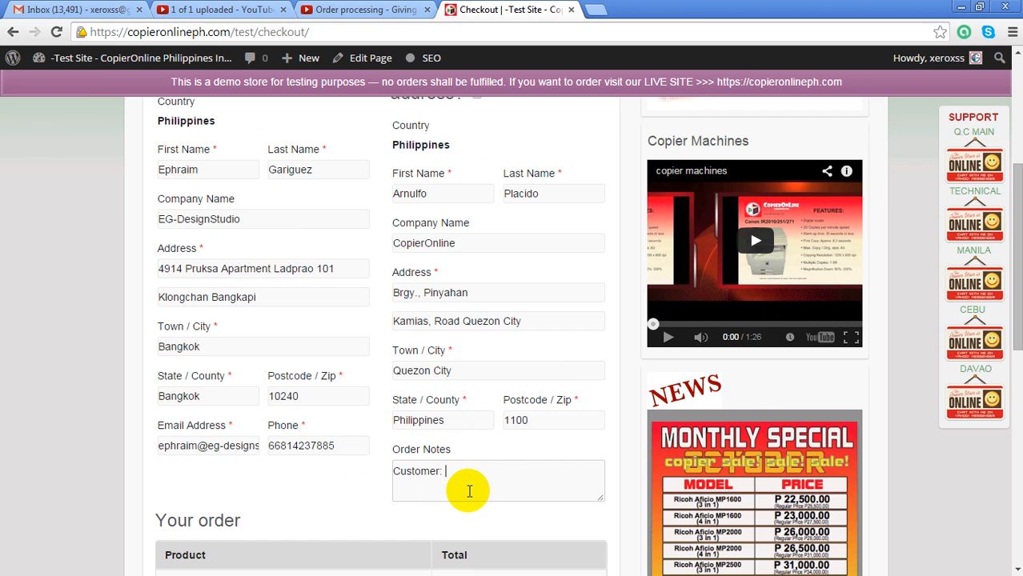
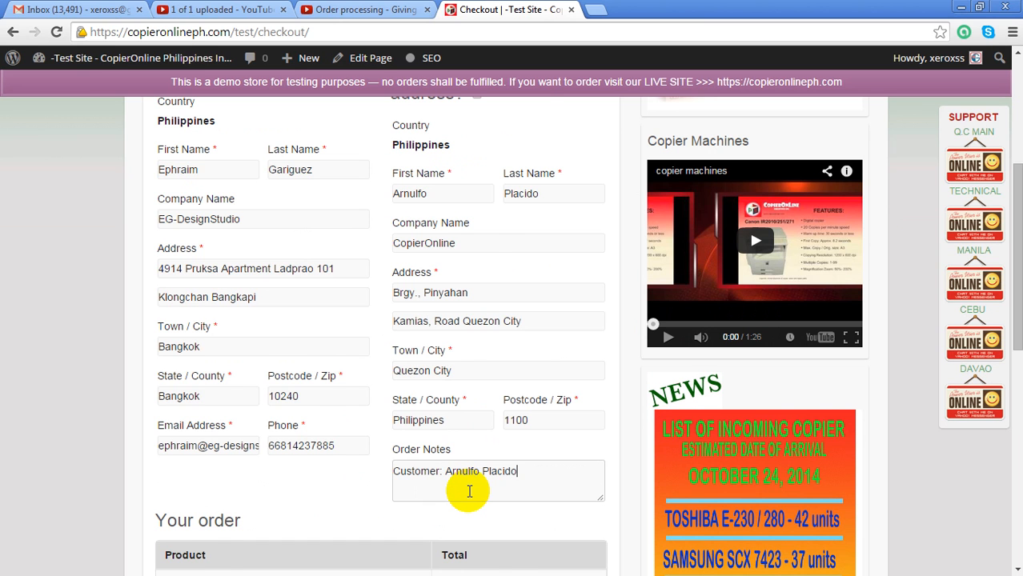
pyautogui.scroll(-1, 469, 492)
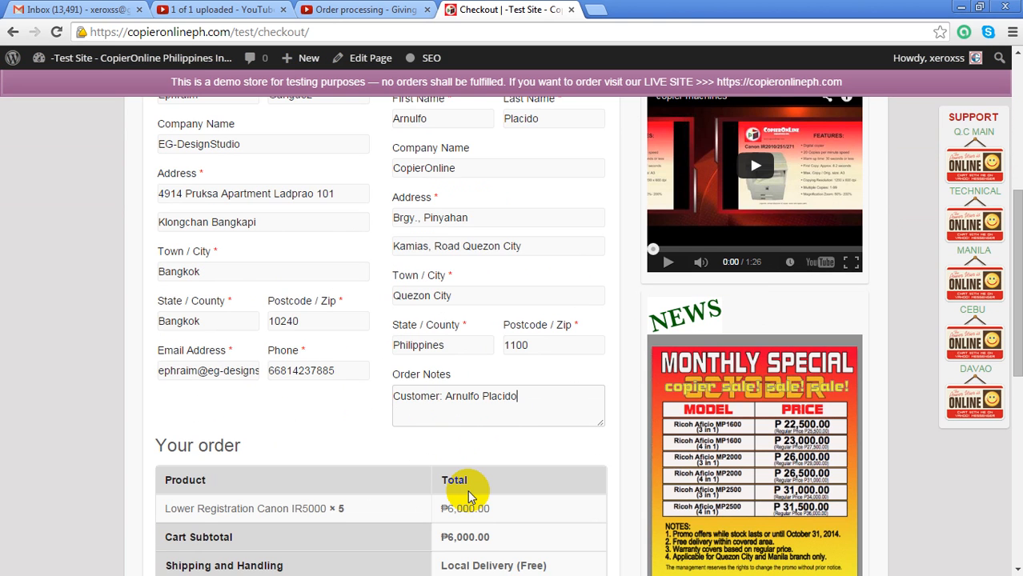
pyautogui.press('Return')
pyautogui.write('TR')
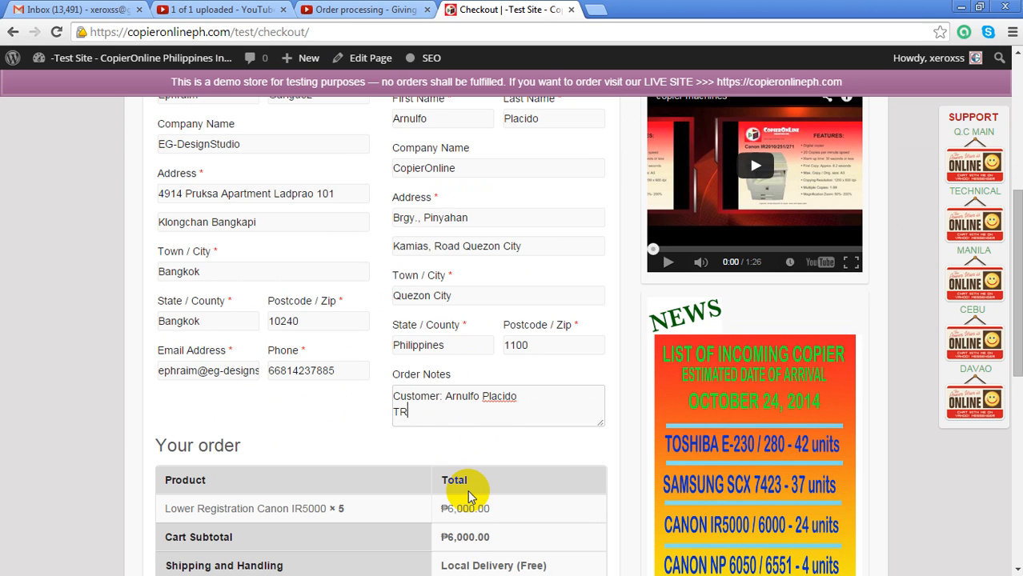
pyautogui.write('#1234567')
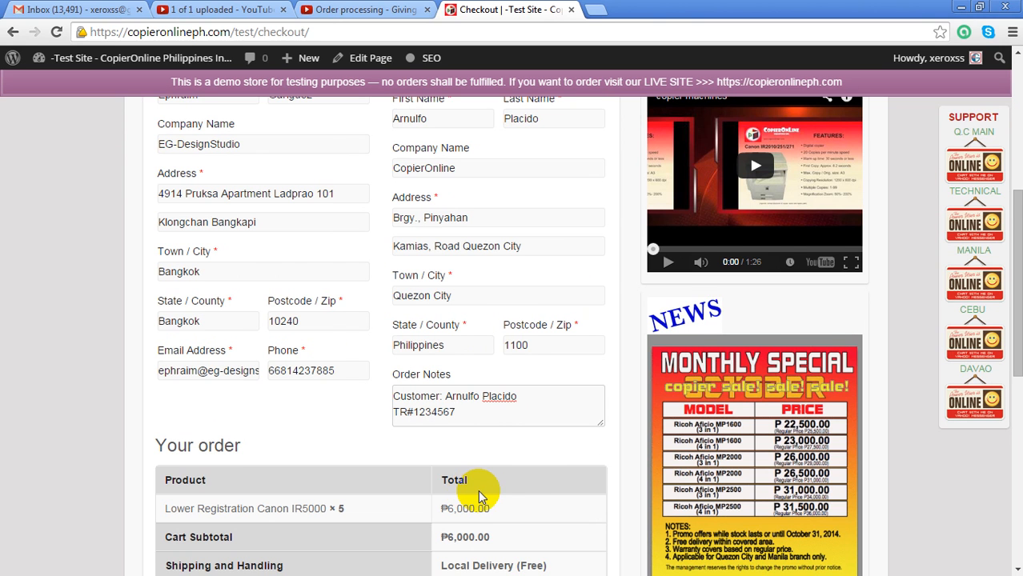
pyautogui.scroll(-2, 479, 495)
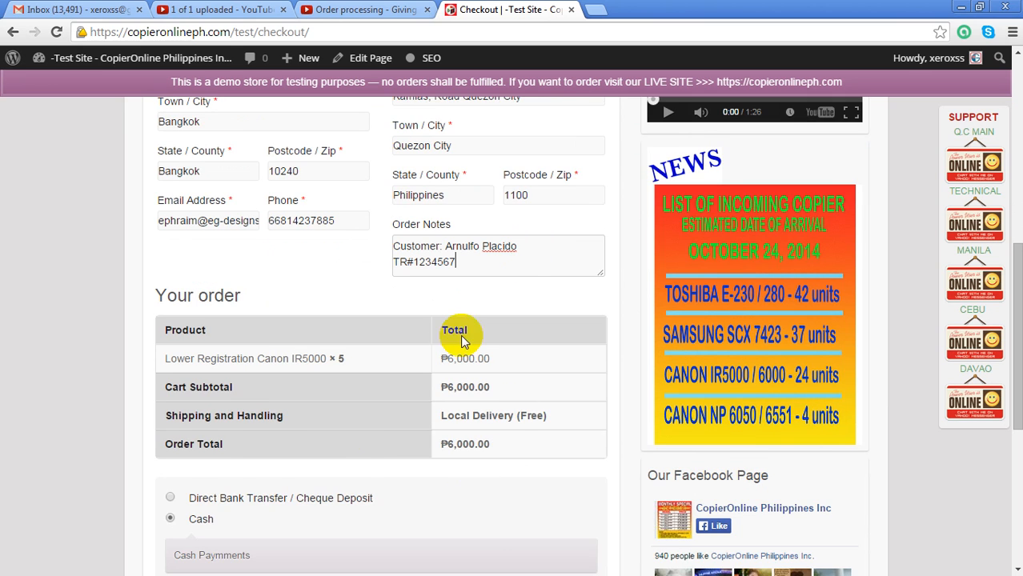
pyautogui.scroll(-1, 457, 335)
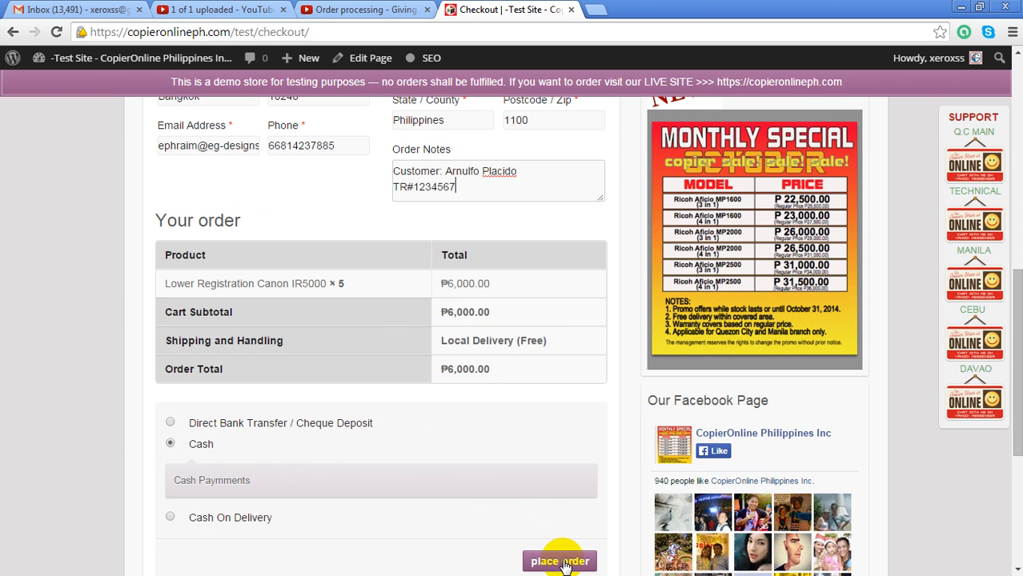
# Place the 5-item ₱6,000.00 Cash order and review the order-received confirmation
pyautogui.click(561, 562)
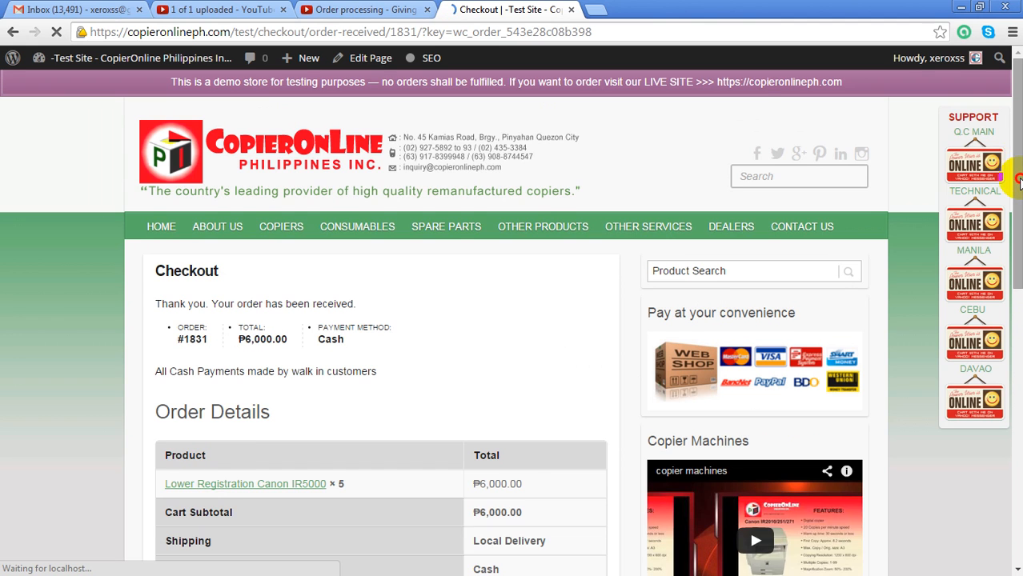
pyautogui.moveTo(1019, 169); pyautogui.dragTo(1016, 207)
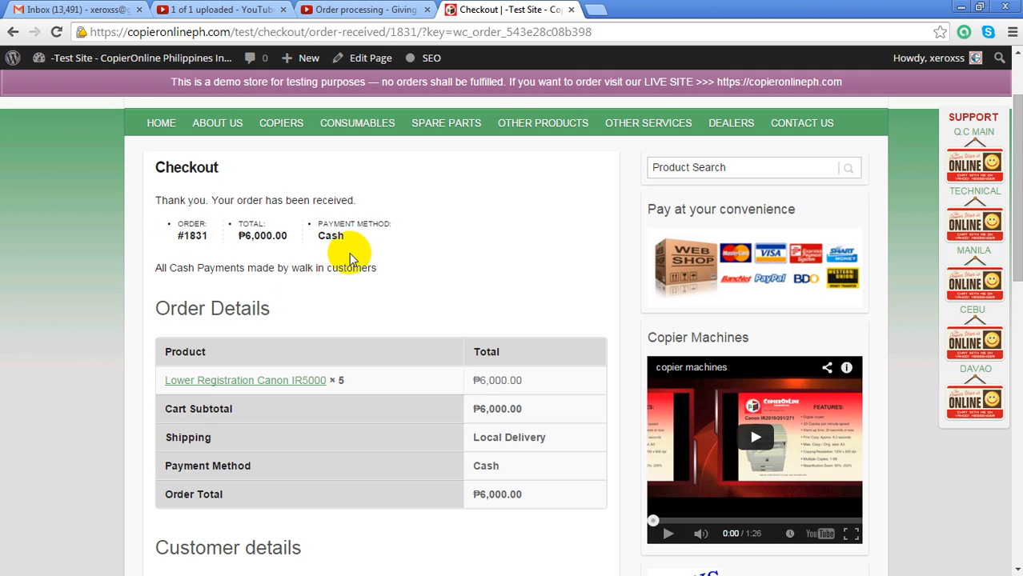
pyautogui.scroll(2, 460, 300)
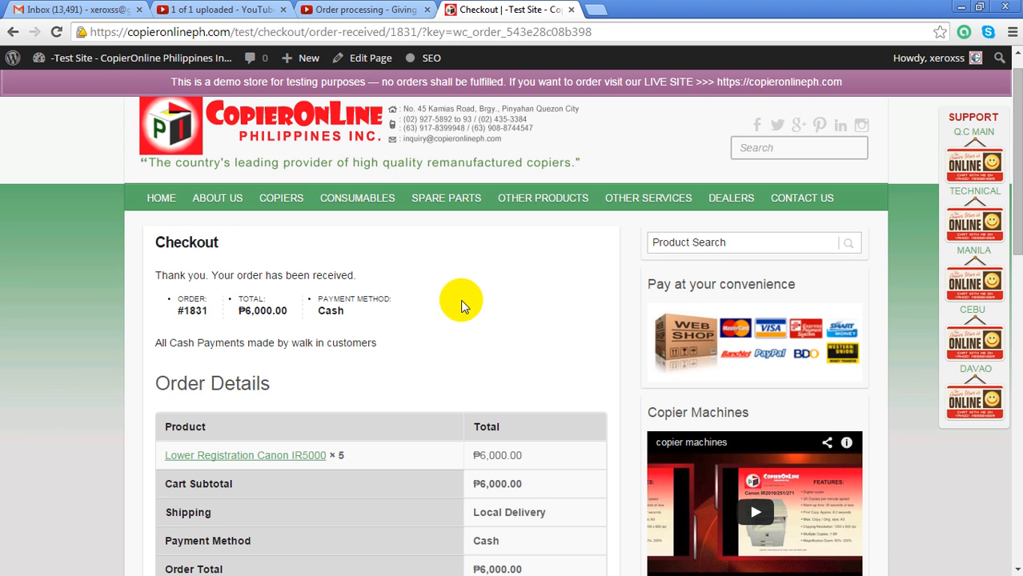
pyautogui.moveTo(60, 58)
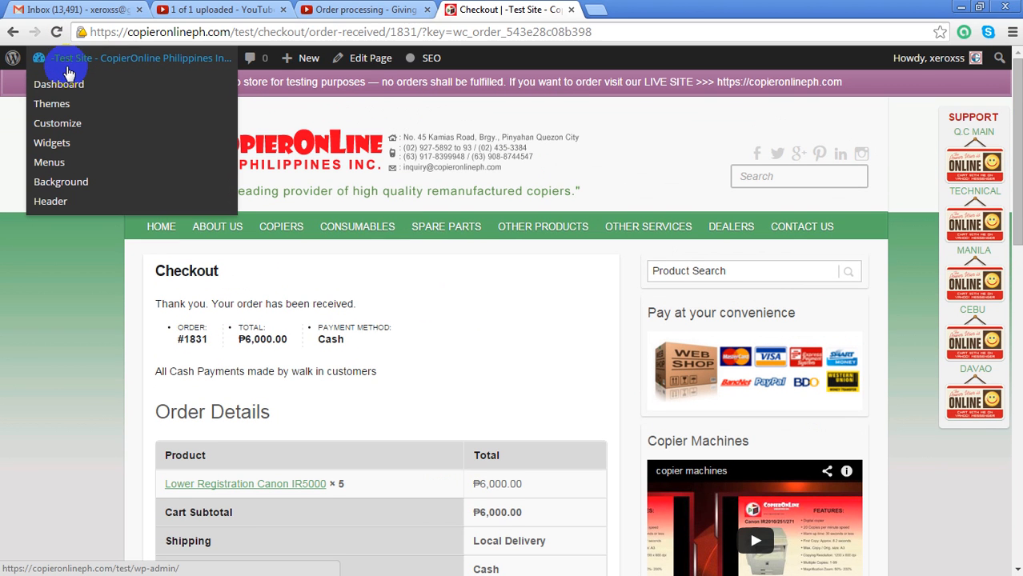
# Go to the admin Dashboard and open the WooCommerce Orders list
pyautogui.click(67, 84)
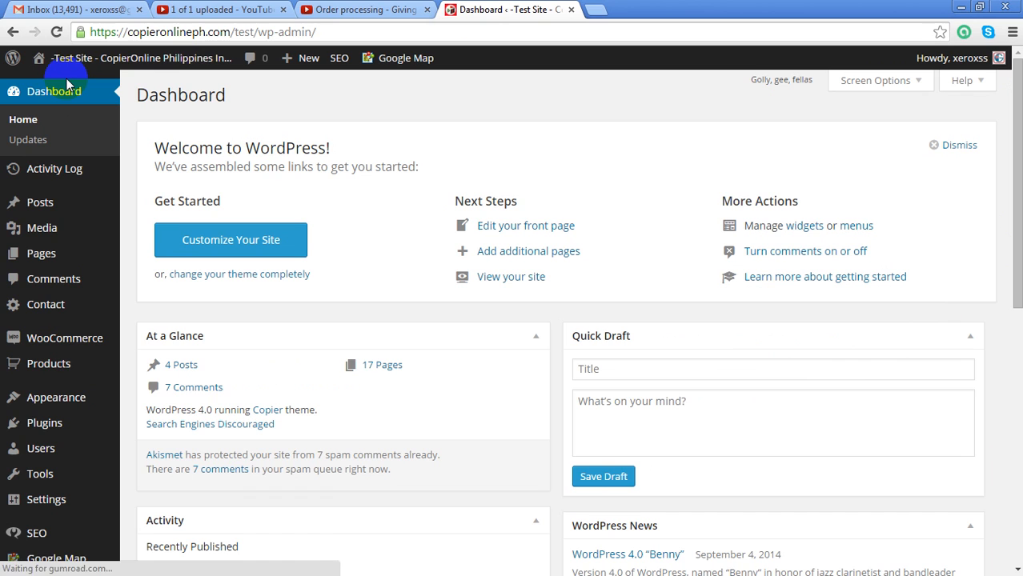
pyautogui.moveTo(62, 343)
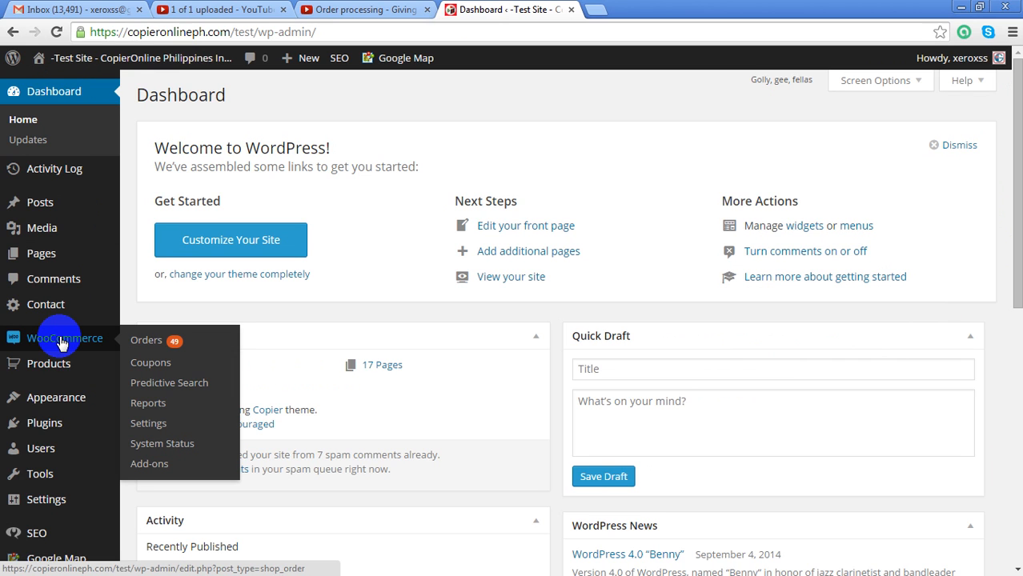
pyautogui.click(149, 344)
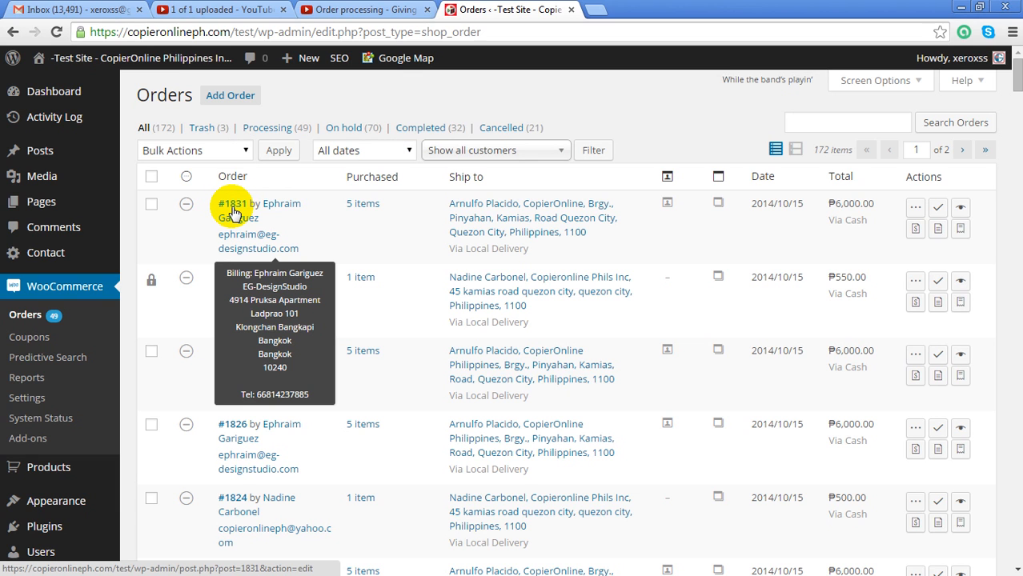
# Open order #1831's Edit Order page and review its details and notes
pyautogui.click(235, 212)
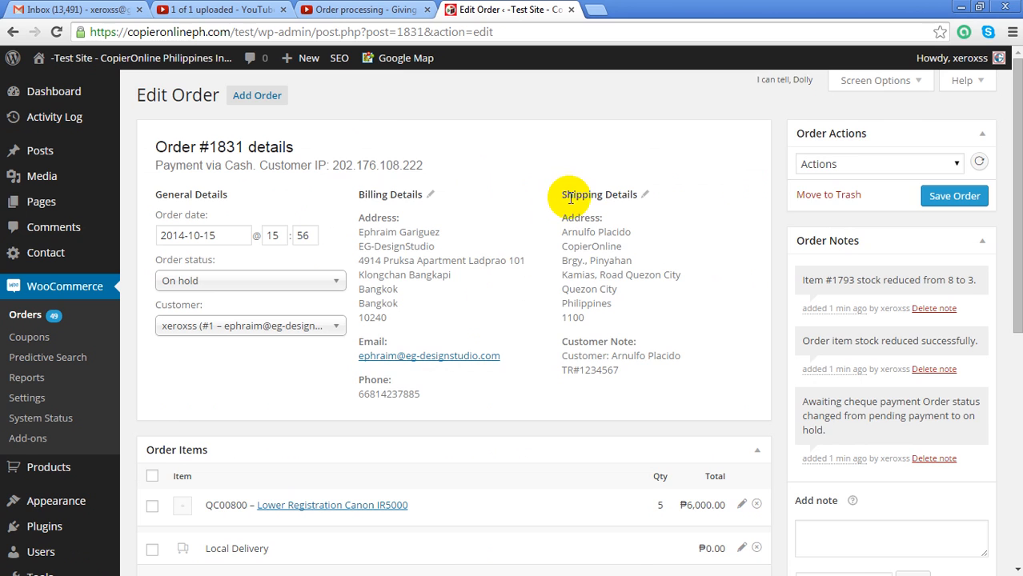
pyautogui.scroll(-1, 574, 204)
pyautogui.scroll(1, 574, 203)
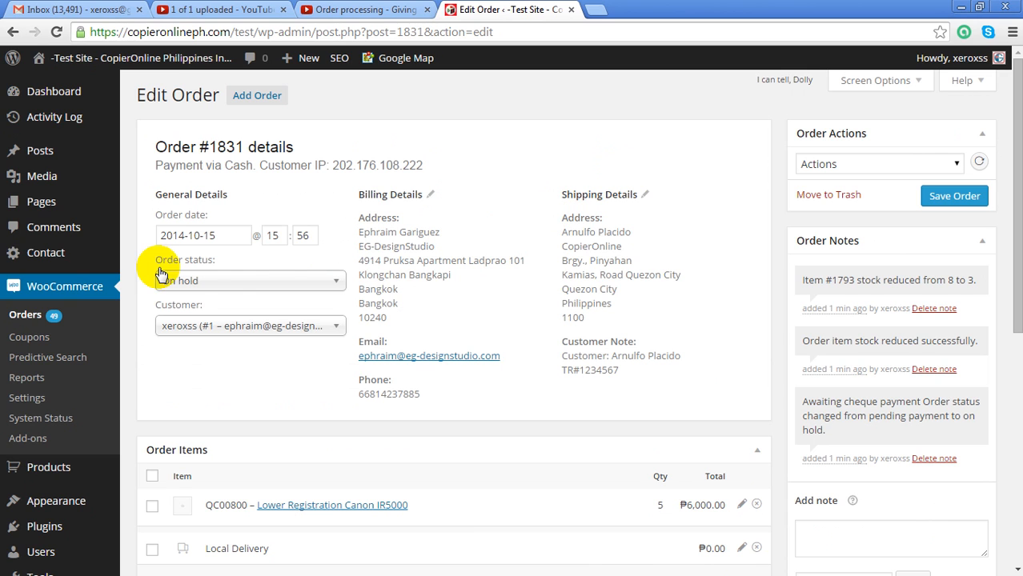
# Open the Order status dropdown to change it from On hold
pyautogui.click(294, 282)
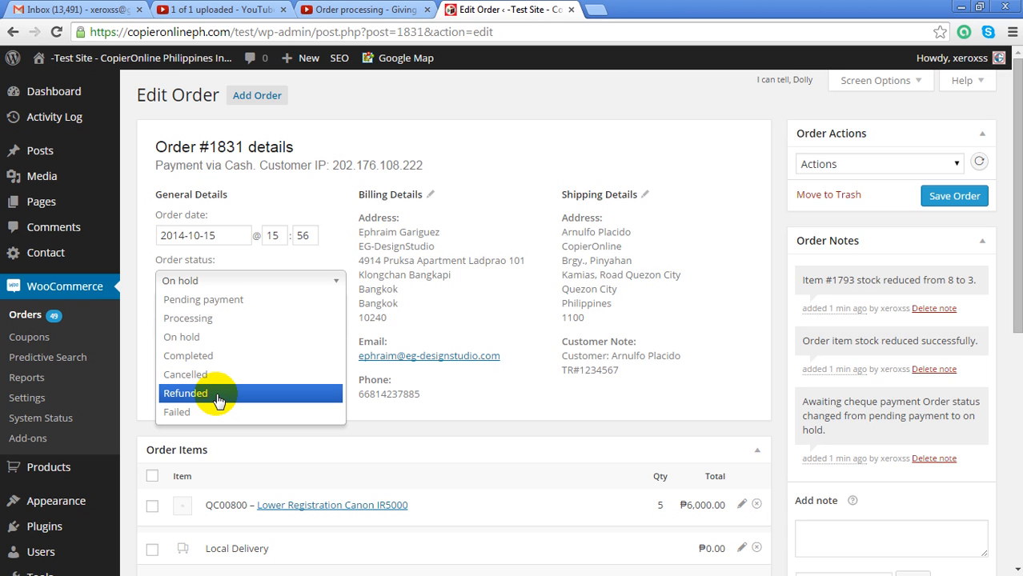
# Set order #1831's status to Refunded and scroll through the order details
pyautogui.click(216, 393)
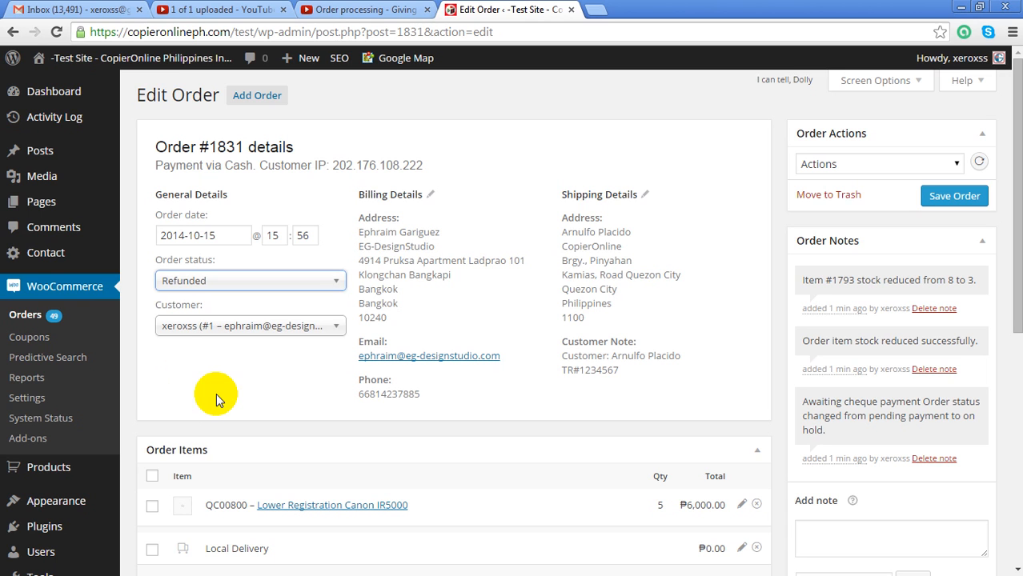
pyautogui.scroll(-1, 566, 243)
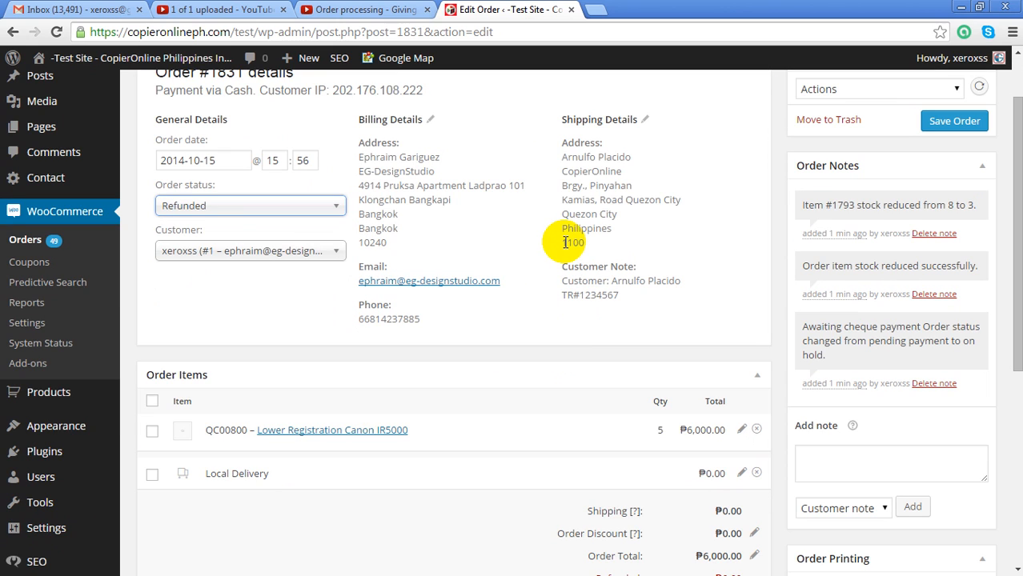
pyautogui.scroll(-1, 566, 243)
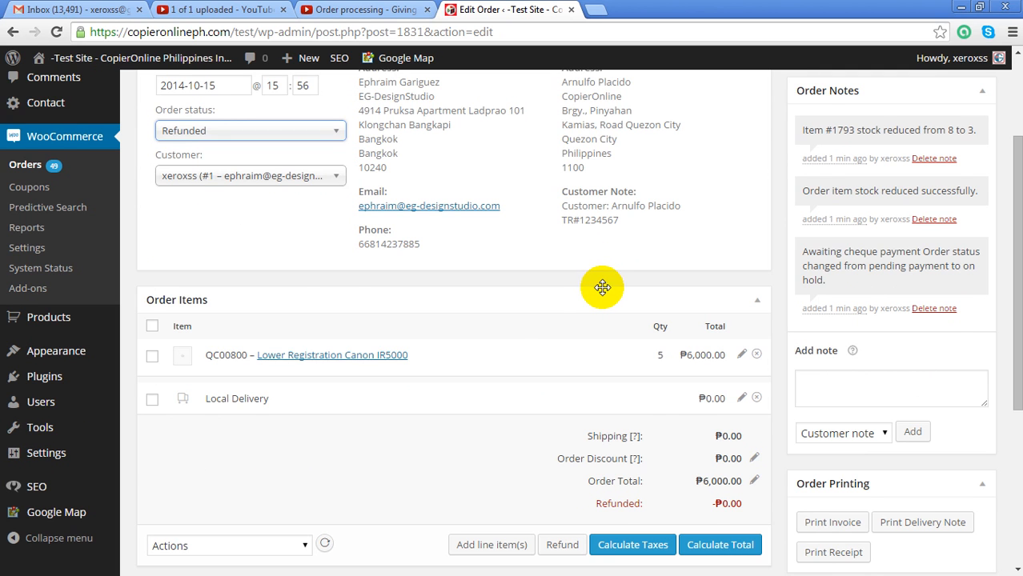
pyautogui.scroll(1, 602, 286)
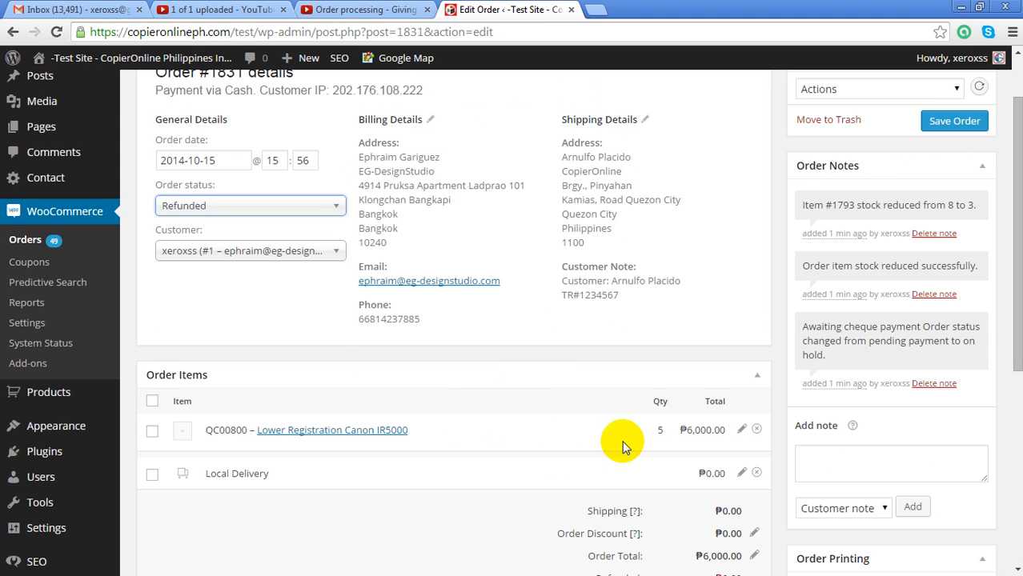
# Check the ordered quantity of 5 and the stock-reduced-to-3 note, then open the Lower Registration Canon IR5000 product
pyautogui.doubleClick(663, 430)
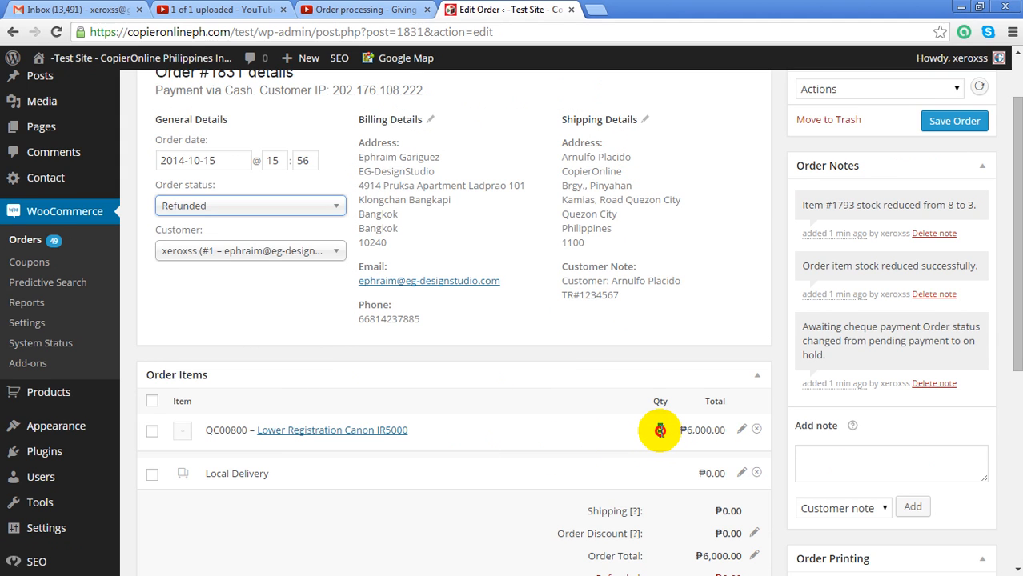
pyautogui.moveTo(806, 204); pyautogui.dragTo(961, 209)
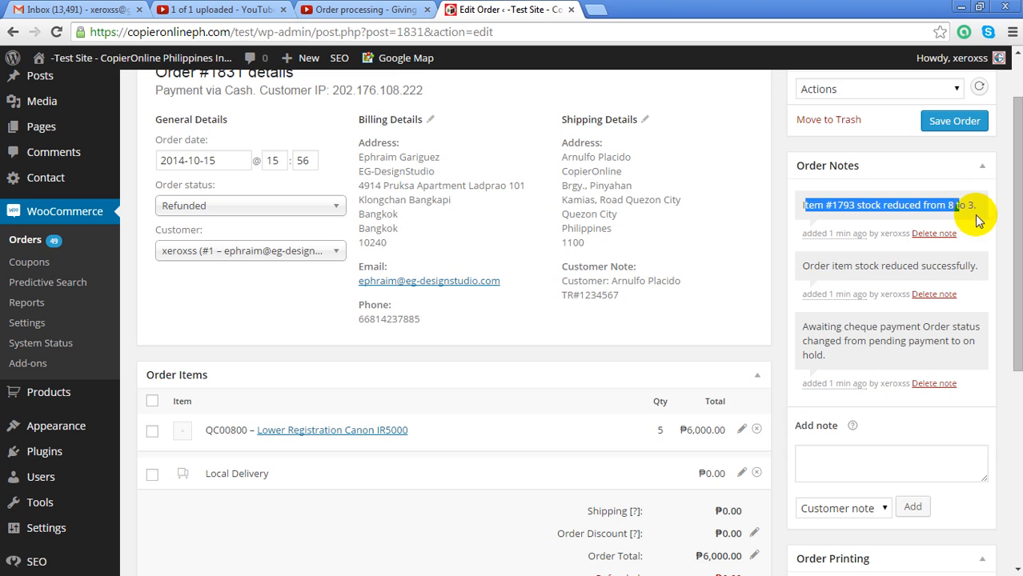
pyautogui.click(656, 432)
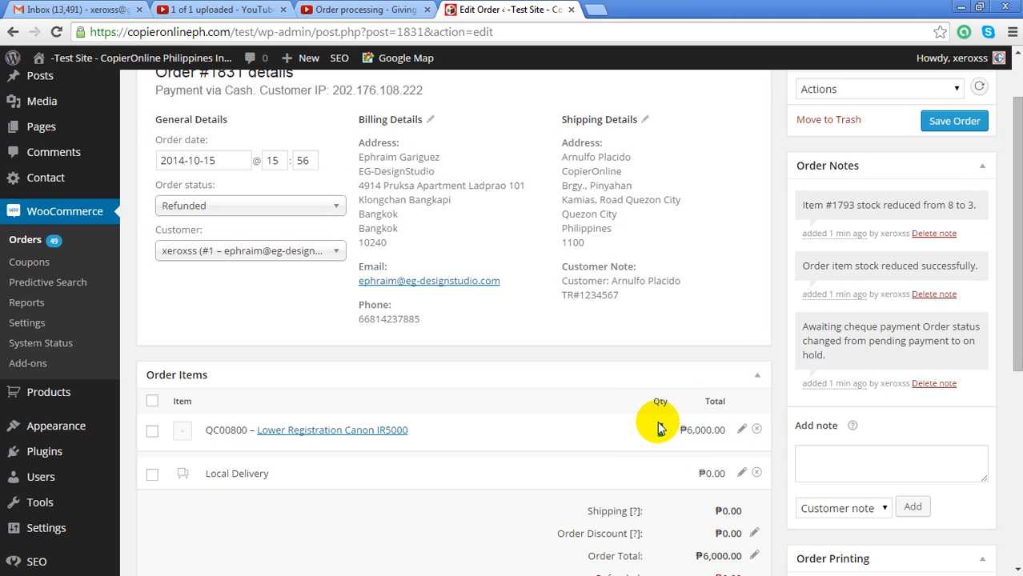
pyautogui.moveTo(661, 429); pyautogui.dragTo(642, 431)
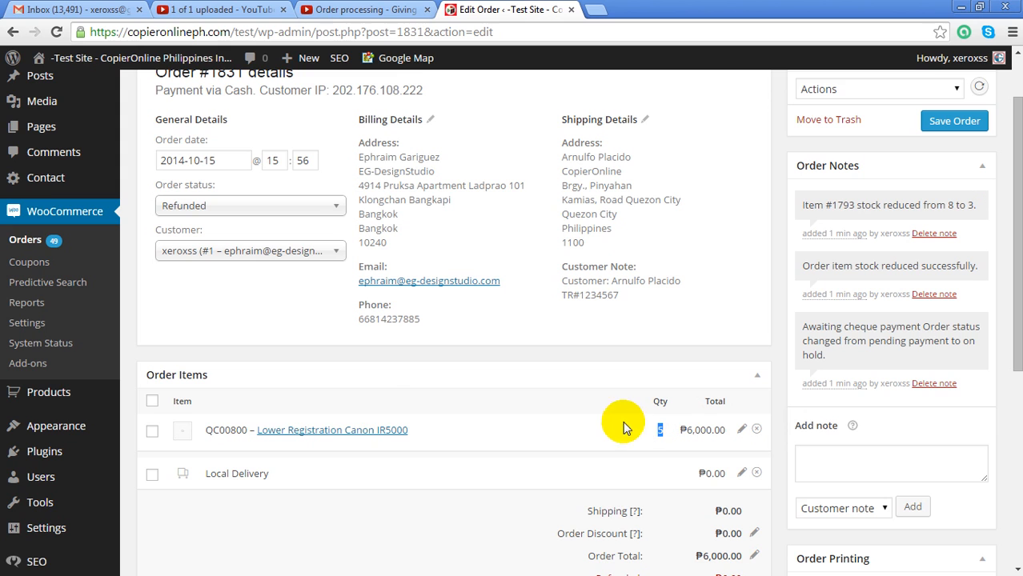
pyautogui.click(369, 433)
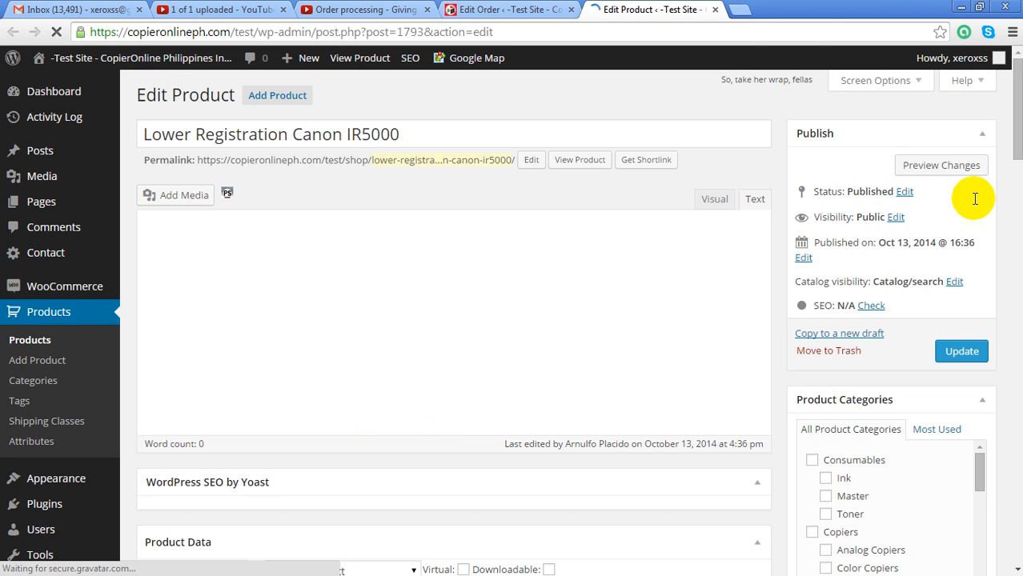
# Confirm the product's Inventory Stock Qty reads 3
pyautogui.scroll(-1, 1018, 150)
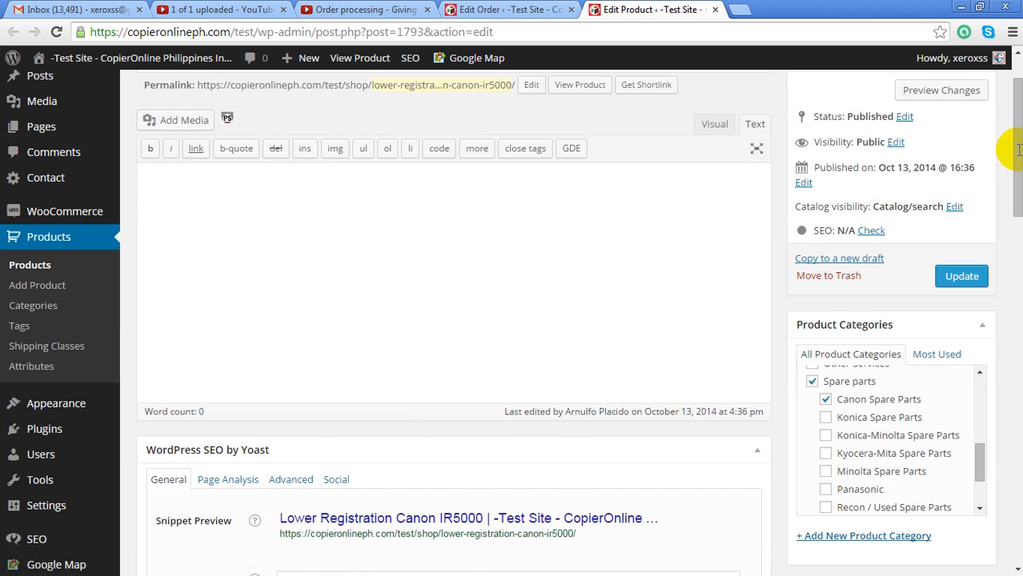
pyautogui.scroll(-6, 1016, 150)
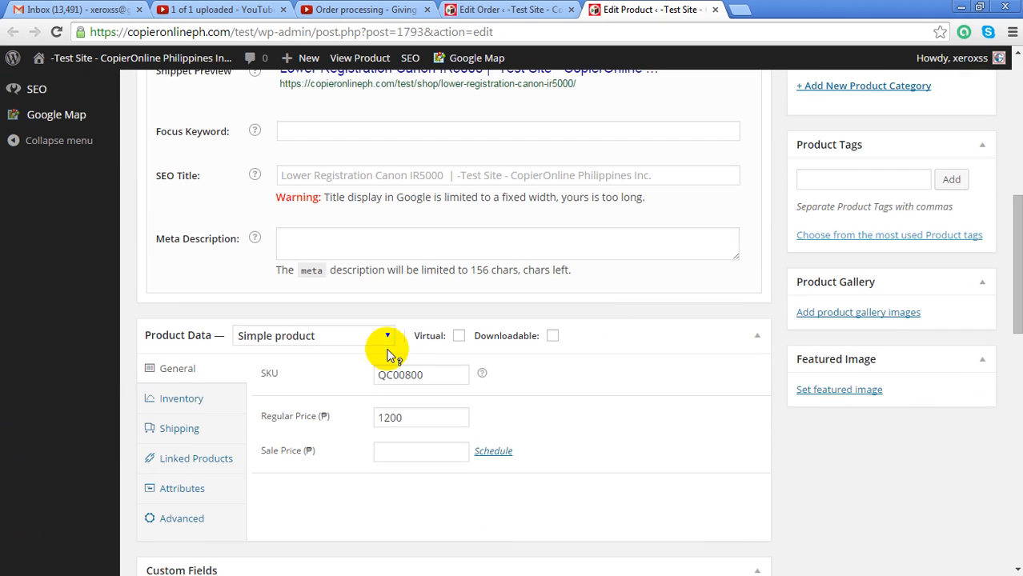
pyautogui.click(183, 398)
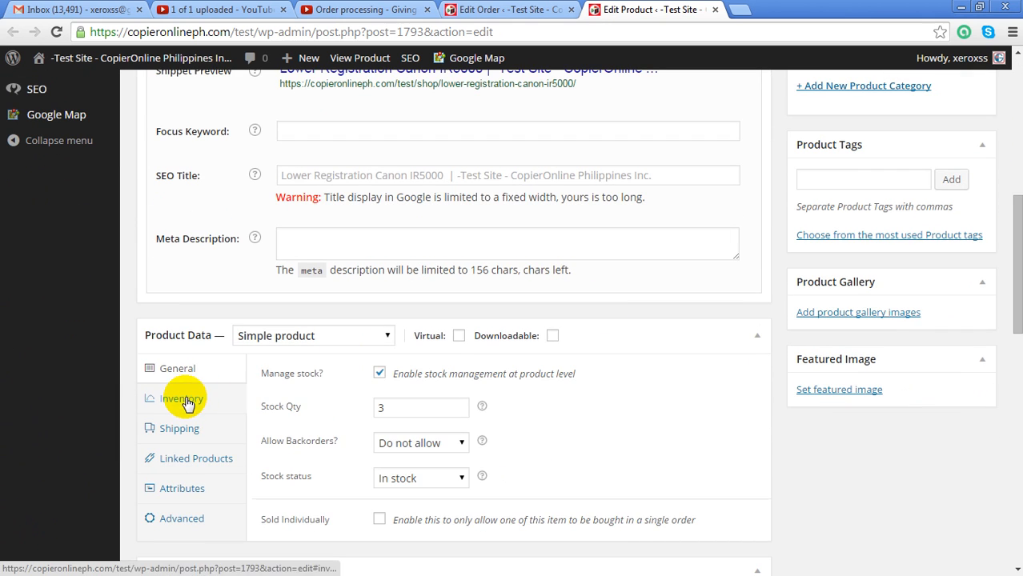
pyautogui.click(379, 407)
pyautogui.write('3')
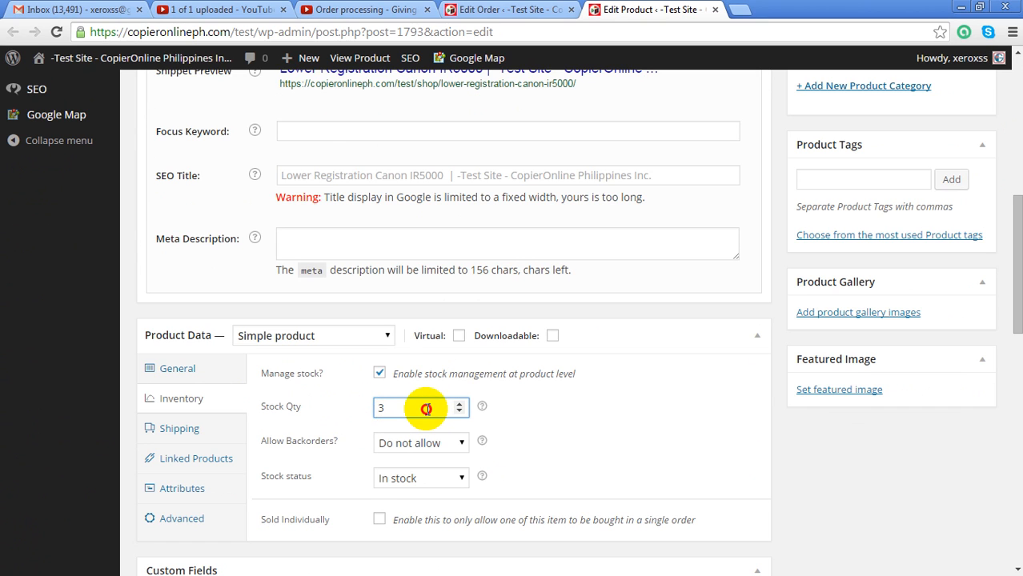
pyautogui.moveTo(377, 406); pyautogui.dragTo(400, 409)
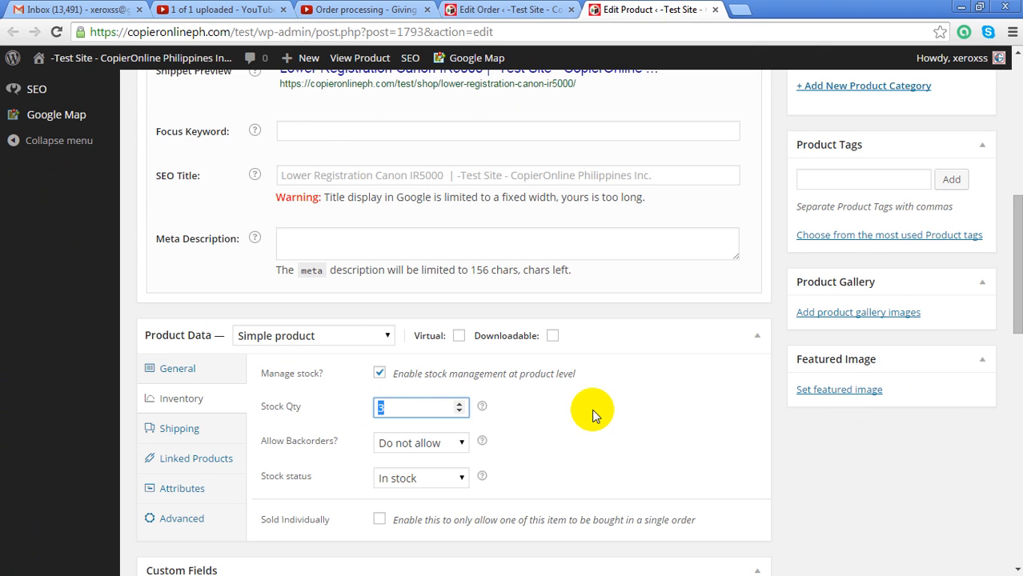
# Switch back to the order #1831 edit page tab
pyautogui.click(521, 12)
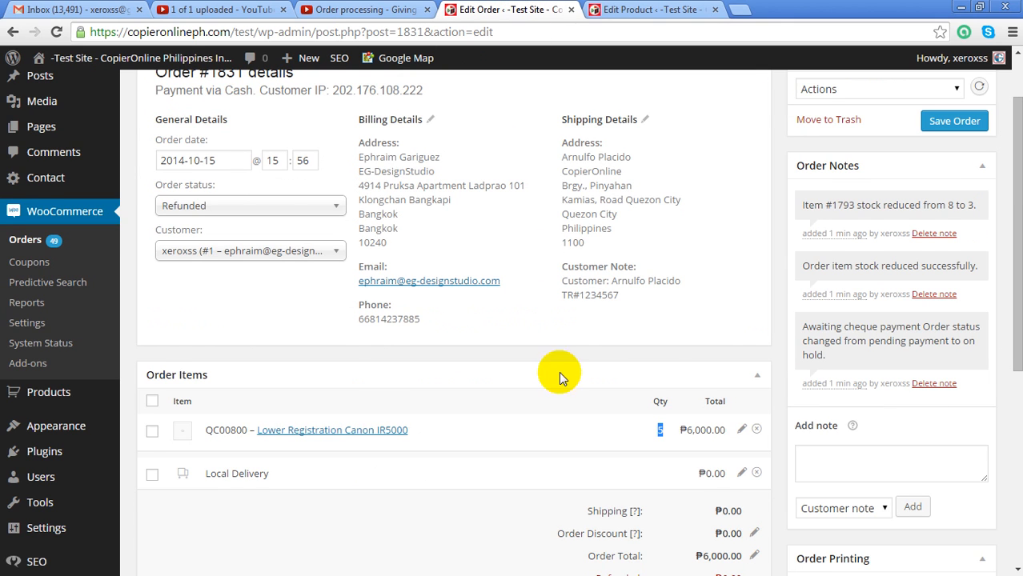
pyautogui.scroll(1, 562, 397)
pyautogui.scroll(-1, 561, 397)
pyautogui.click(516, 478)
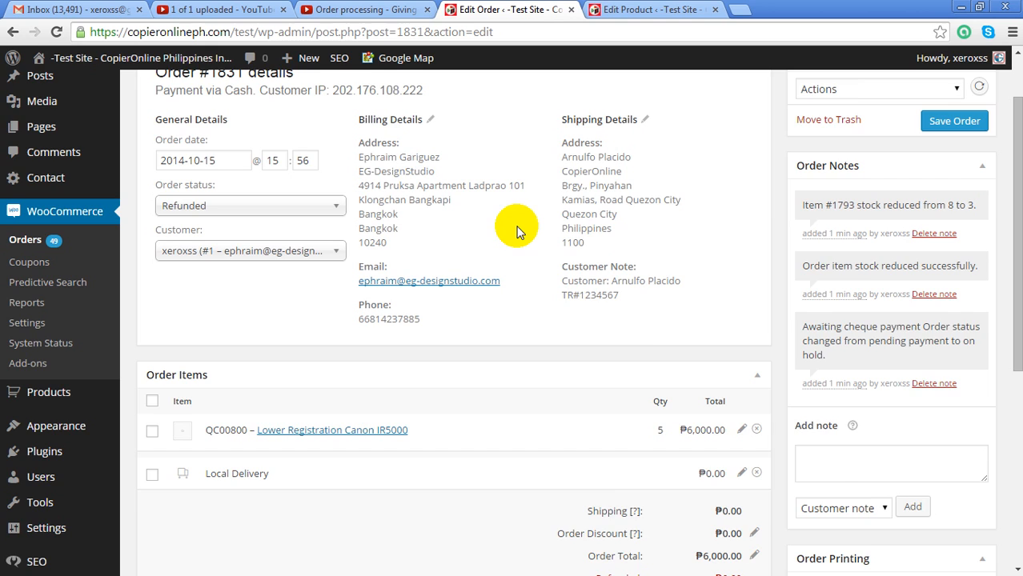
# Start a refund on order #1831 from below the order items
pyautogui.scroll(-2, 516, 231)
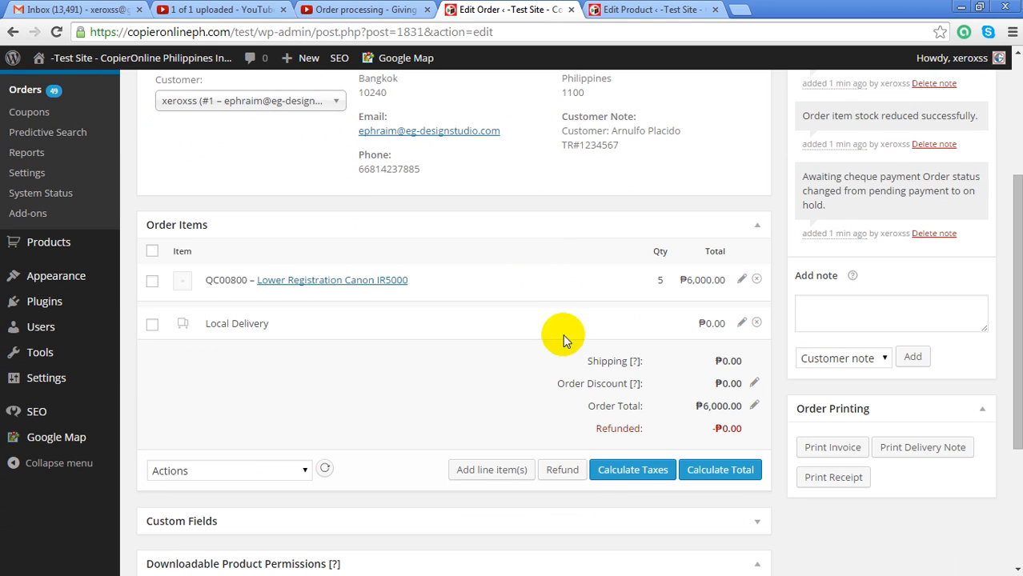
pyautogui.click(565, 474)
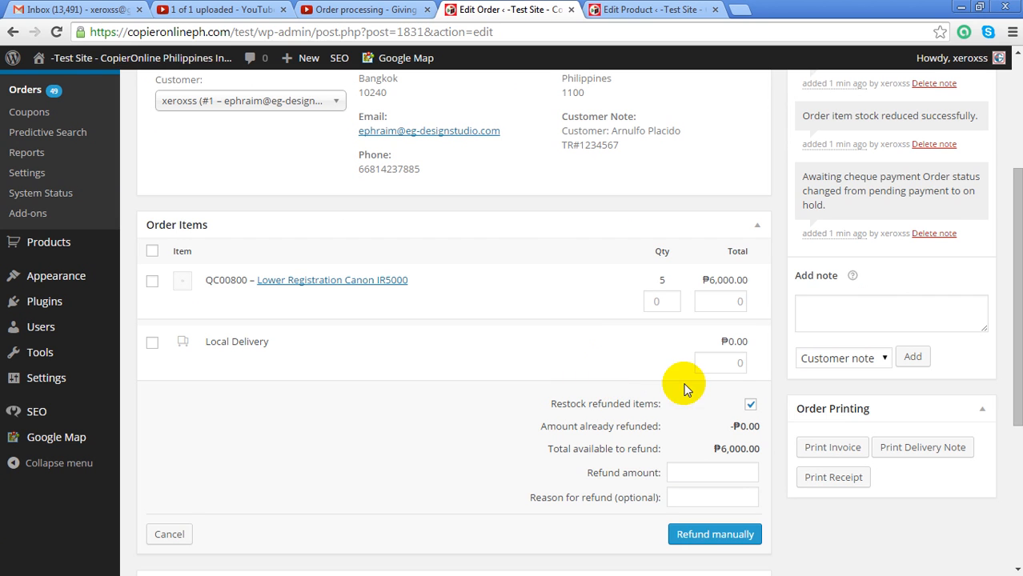
# Set the refund quantity to 3 (3600 line total) with restocking of refunded items kept on
pyautogui.click(672, 299)
pyautogui.click(671, 299)
pyautogui.click(671, 298)
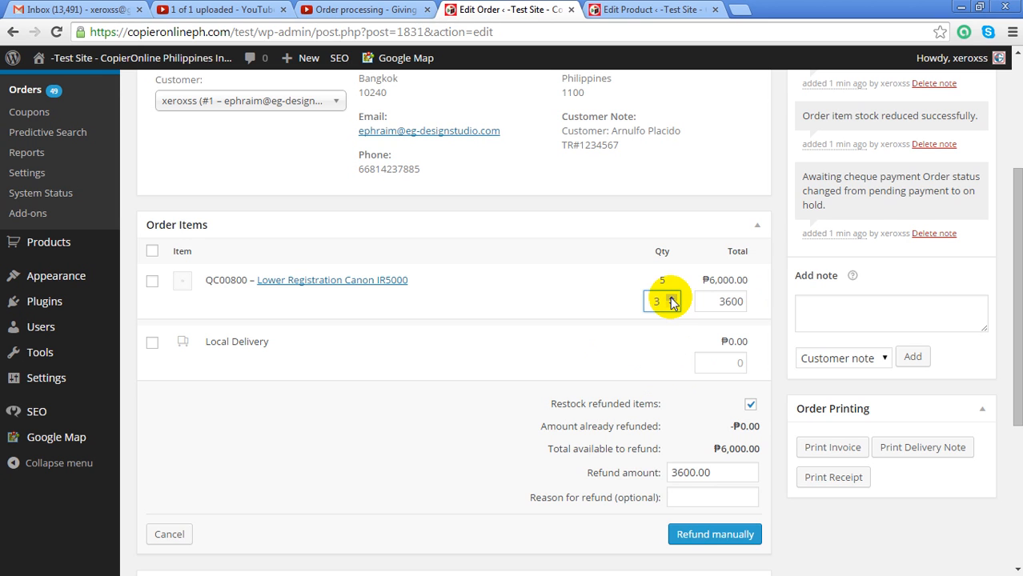
pyautogui.doubleClick(661, 301)
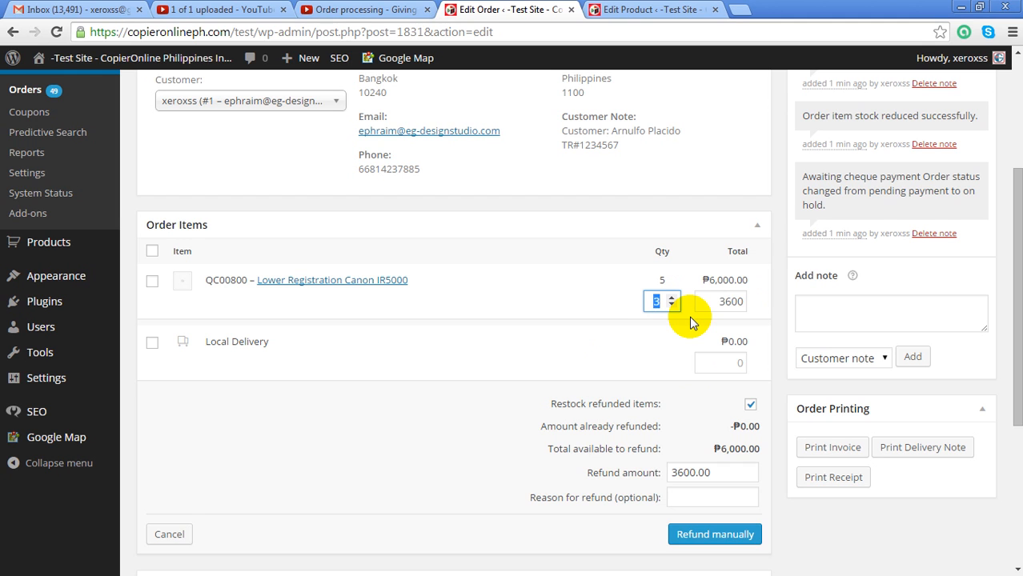
pyautogui.click(669, 349)
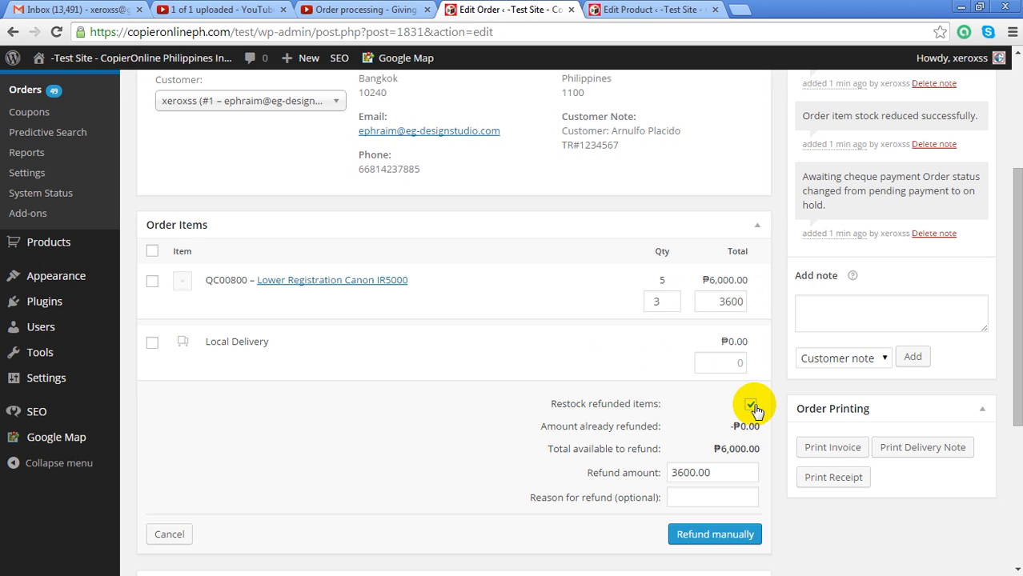
pyautogui.click(754, 406)
pyautogui.click(751, 406)
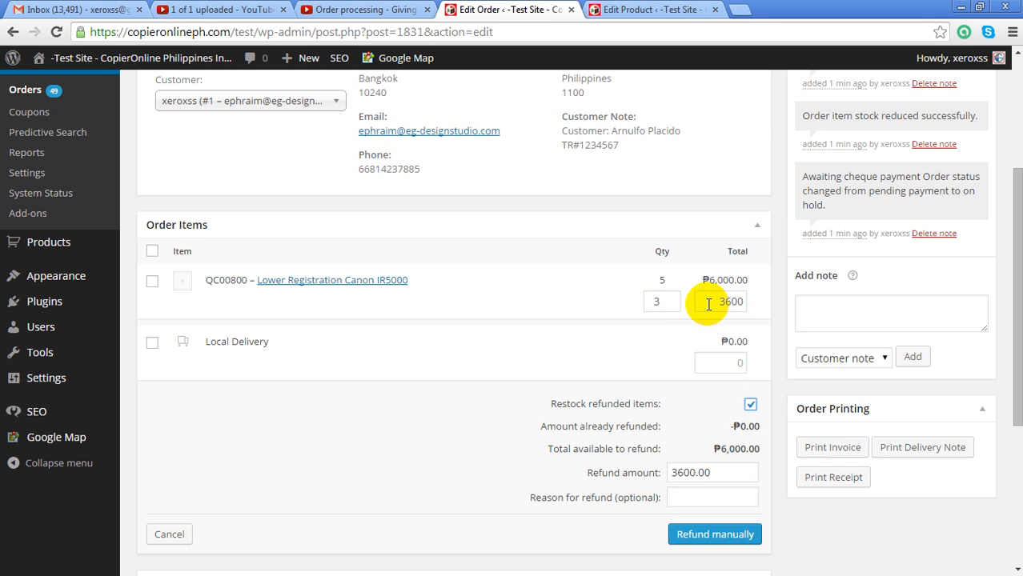
pyautogui.moveTo(701, 302); pyautogui.dragTo(749, 304)
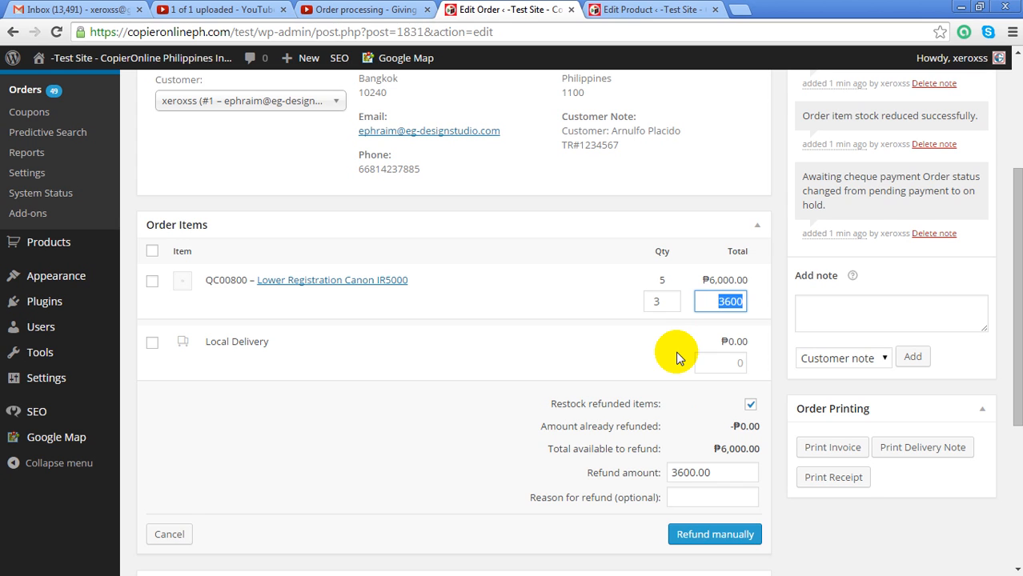
# Enter 'Purchased the wrong product' as the reason for refund
pyautogui.click(697, 495)
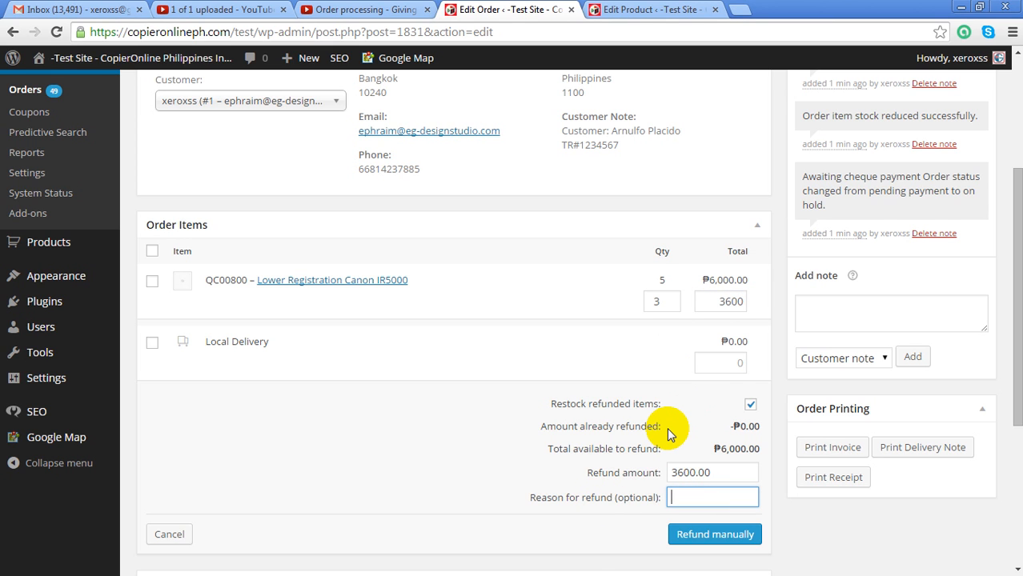
pyautogui.write('Purchased thr')
pyautogui.press('BackSpace')
pyautogui.write('e wron')
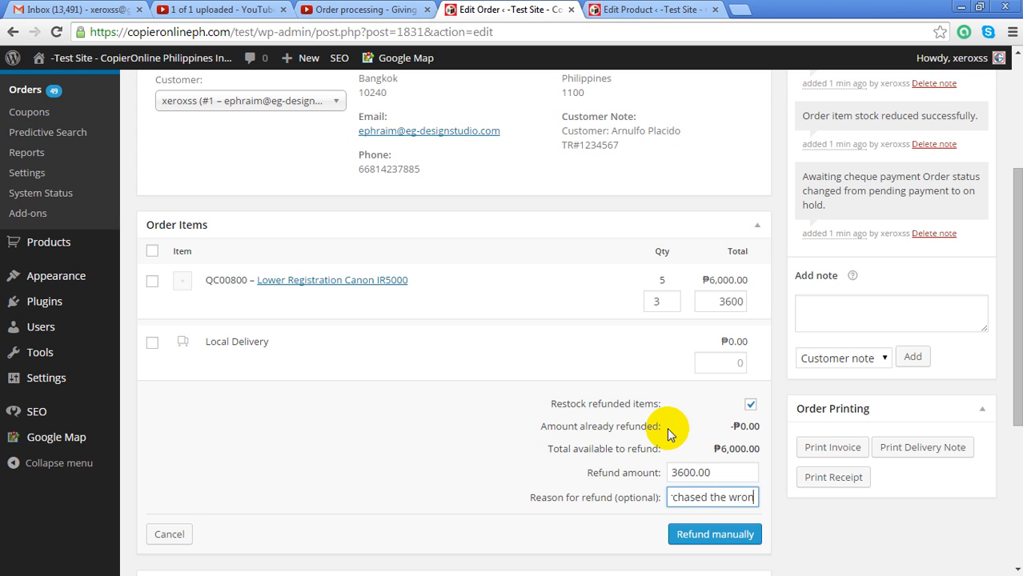
pyautogui.write('g product')
# Process the ₱3,600.00 refund manually and confirm it
pyautogui.click(730, 537)
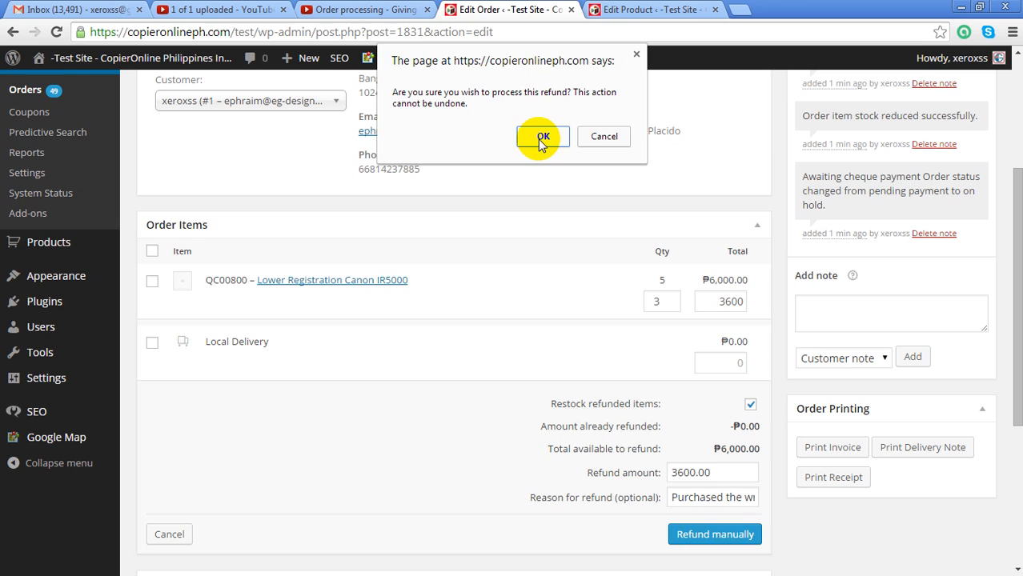
pyautogui.click(542, 141)
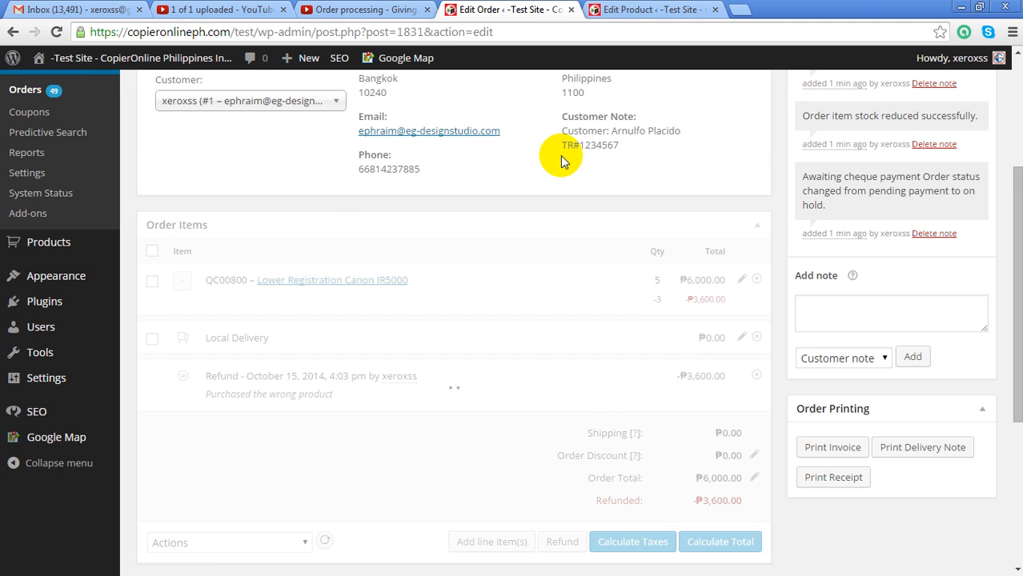
pyautogui.scroll(-2, 562, 309)
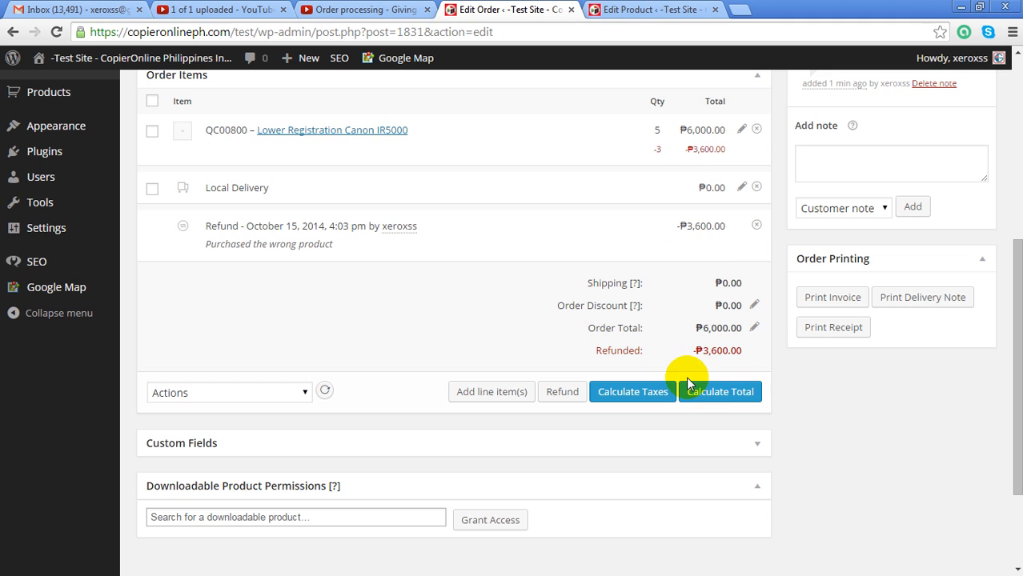
# Recalculate the order totals, confirming the prompt, and return to the order details
pyautogui.click(715, 397)
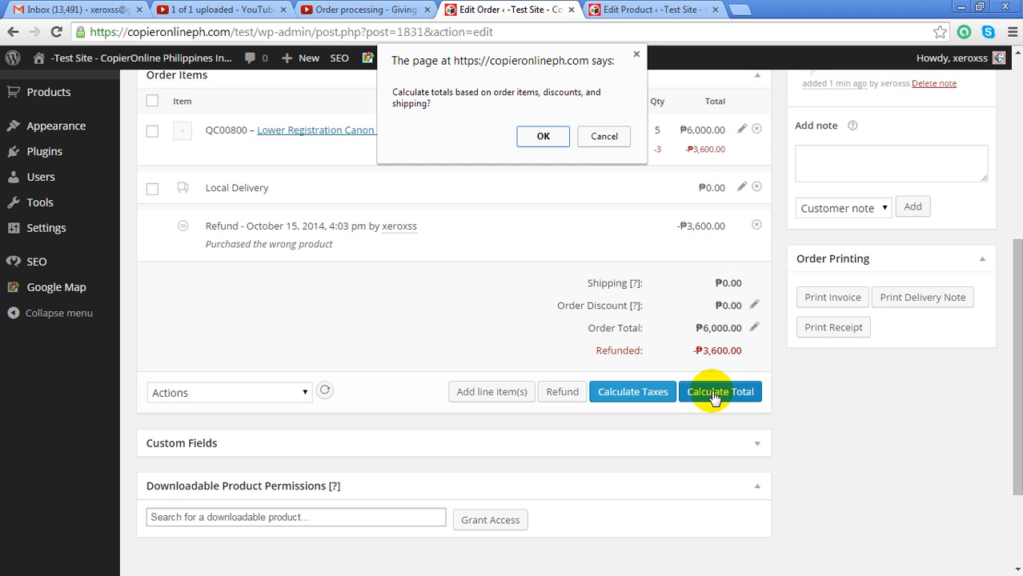
pyautogui.click(547, 137)
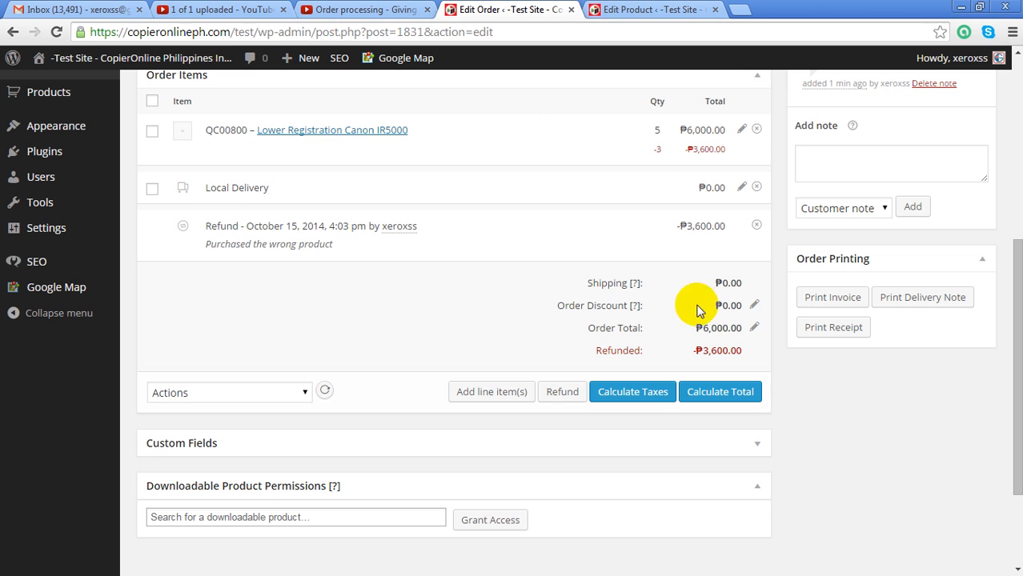
pyautogui.scroll(1, 762, 272)
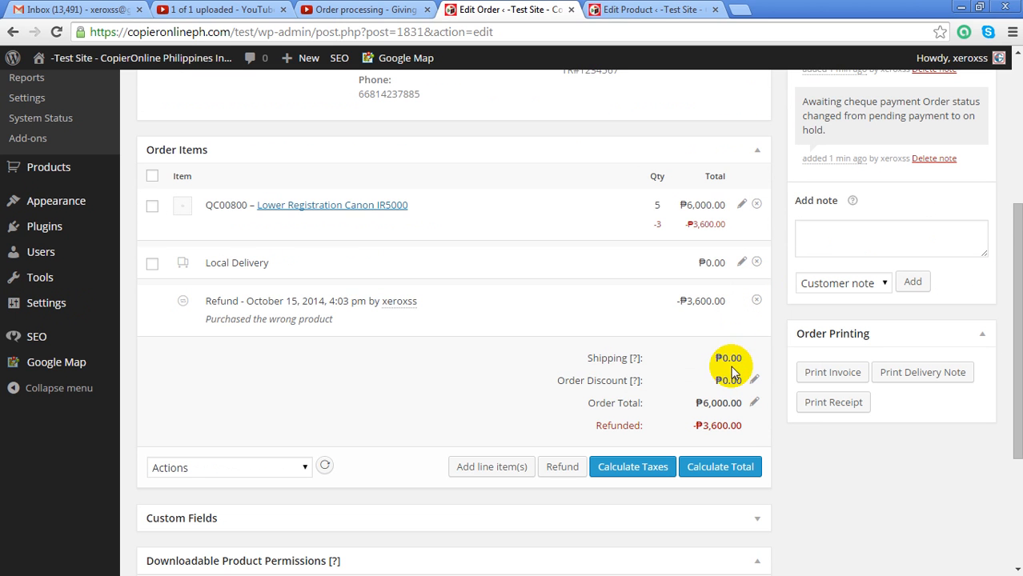
pyautogui.scroll(1, 694, 362)
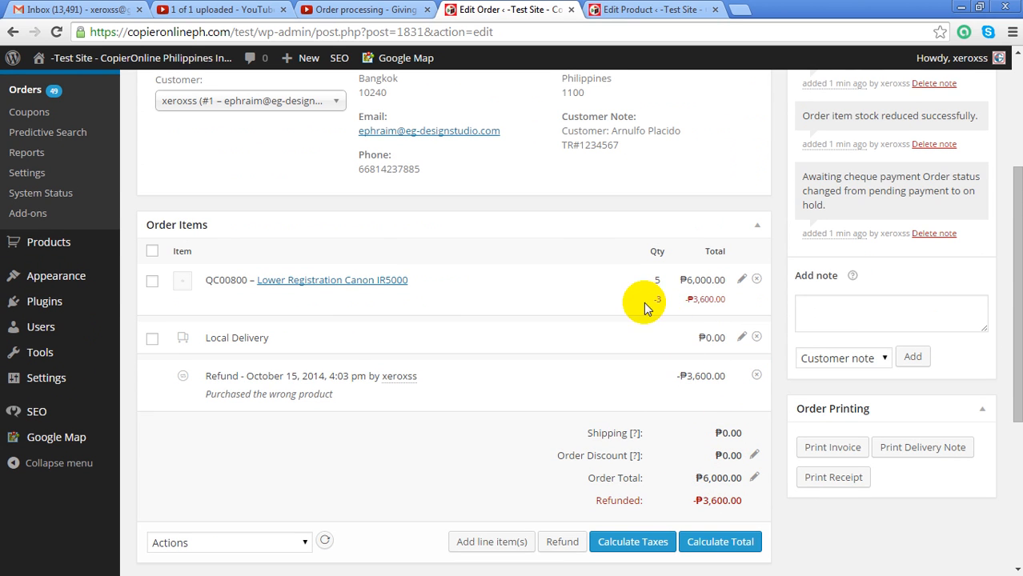
pyautogui.scroll(2, 723, 359)
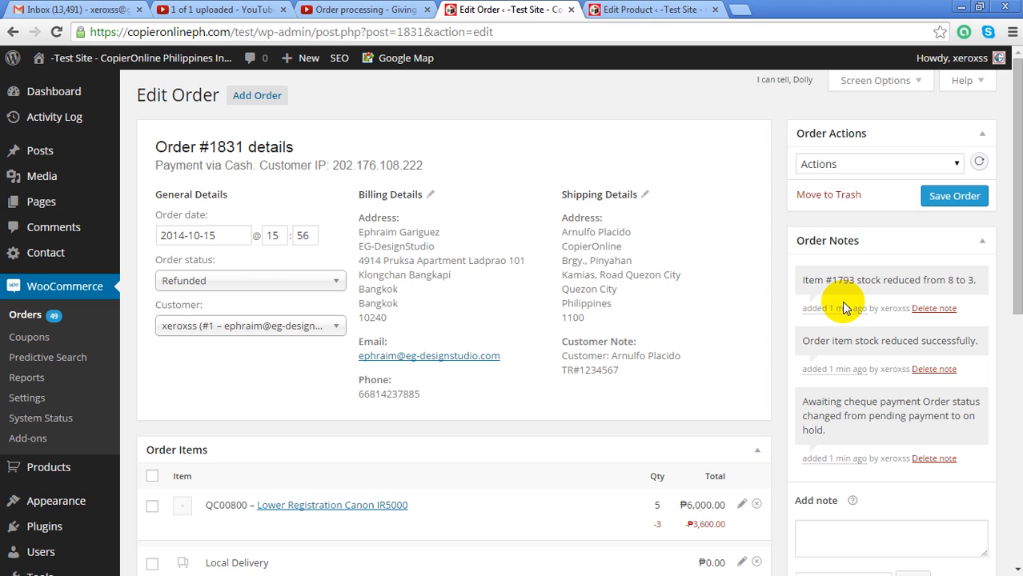
# Keep the status at Refunded and save order #1831
pyautogui.click(288, 285)
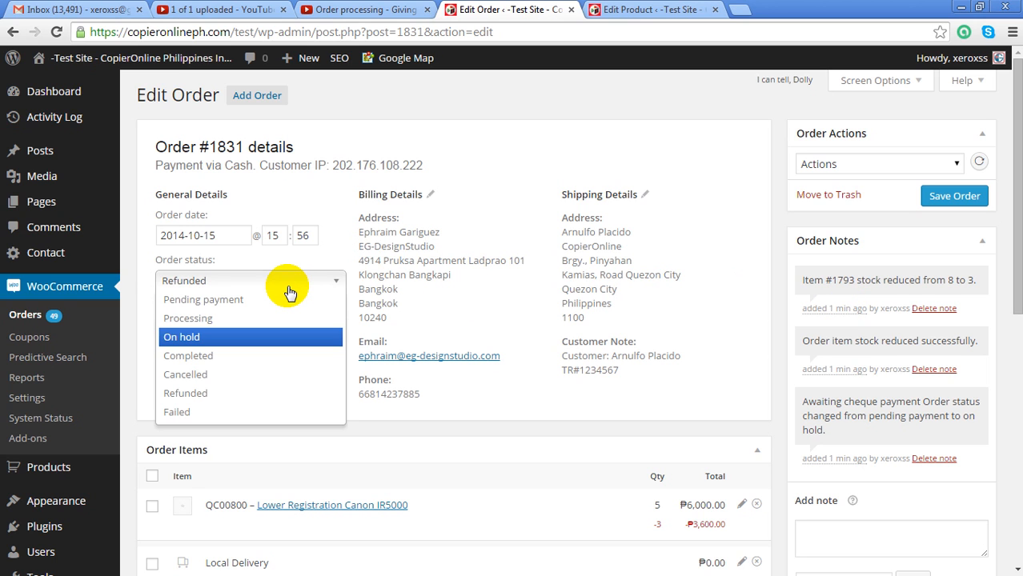
pyautogui.click(288, 285)
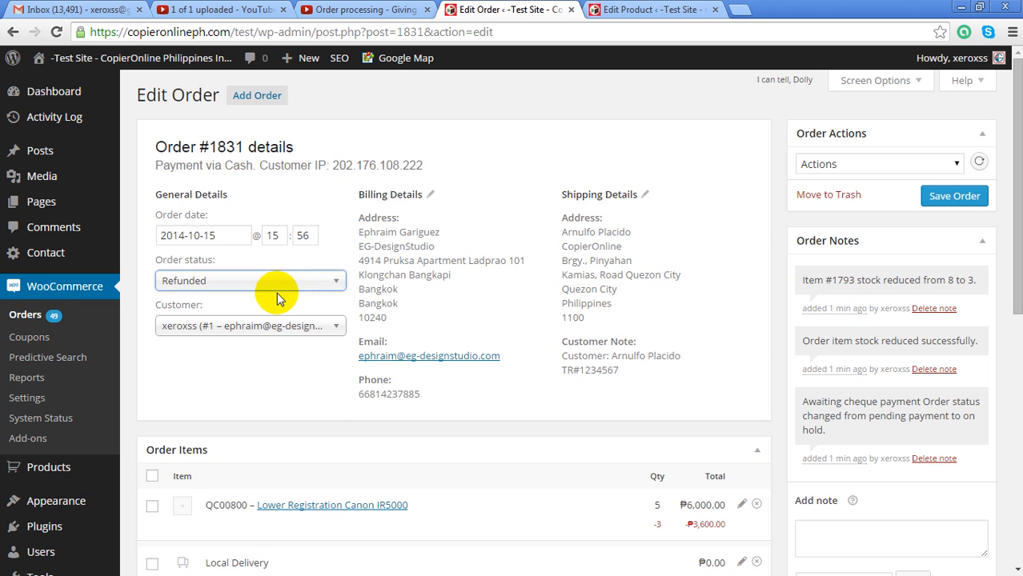
pyautogui.click(957, 200)
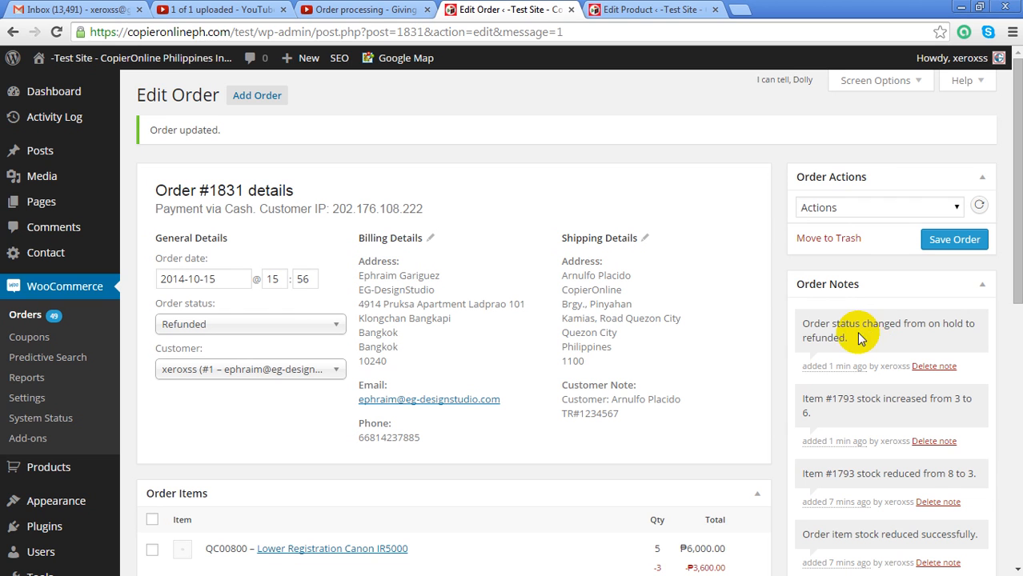
# Review the new order notes on the status change and stock rising from 3 to 6
pyautogui.moveTo(801, 324); pyautogui.dragTo(901, 335)
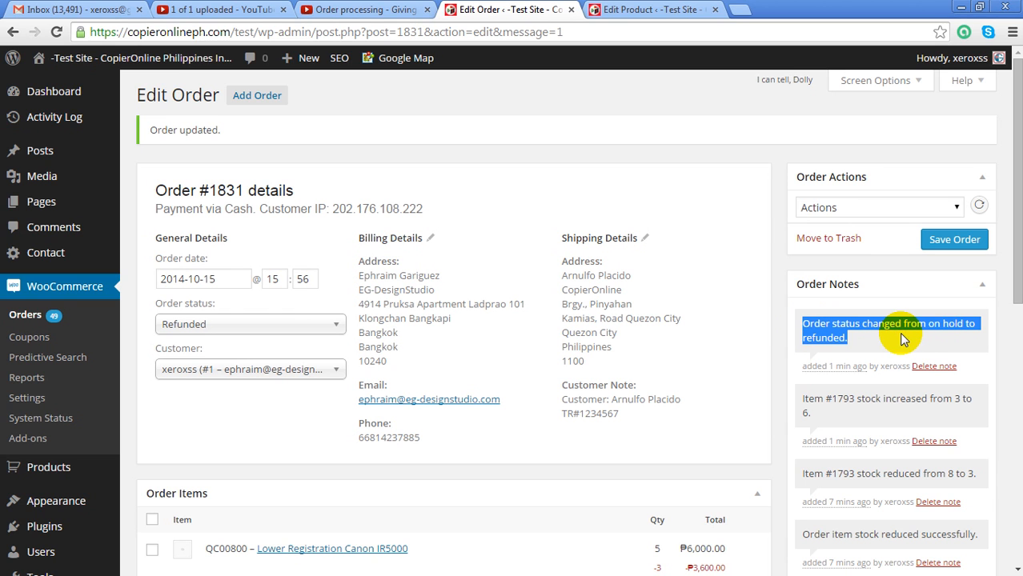
pyautogui.moveTo(834, 411); pyautogui.dragTo(801, 398)
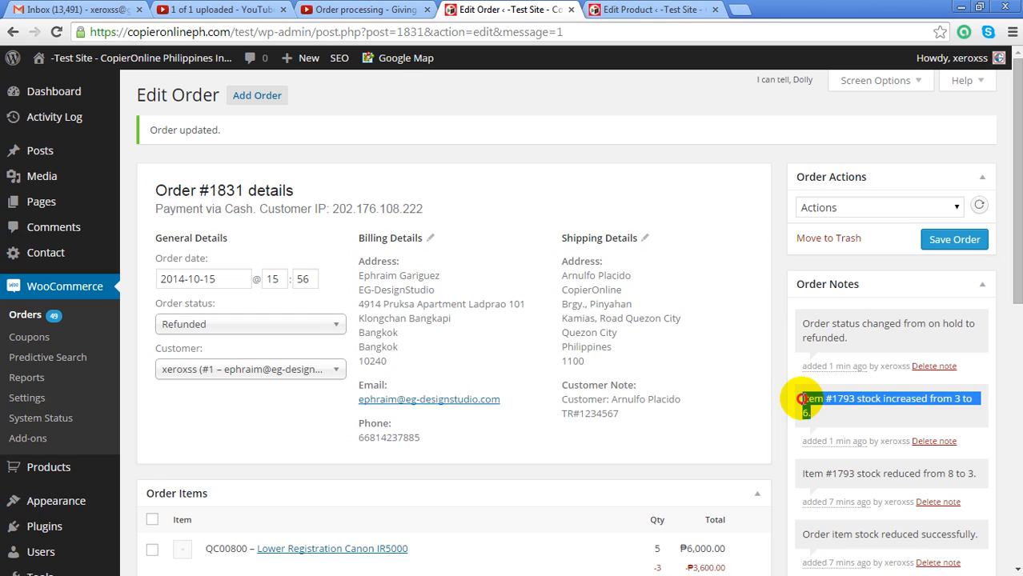
pyautogui.click(876, 409)
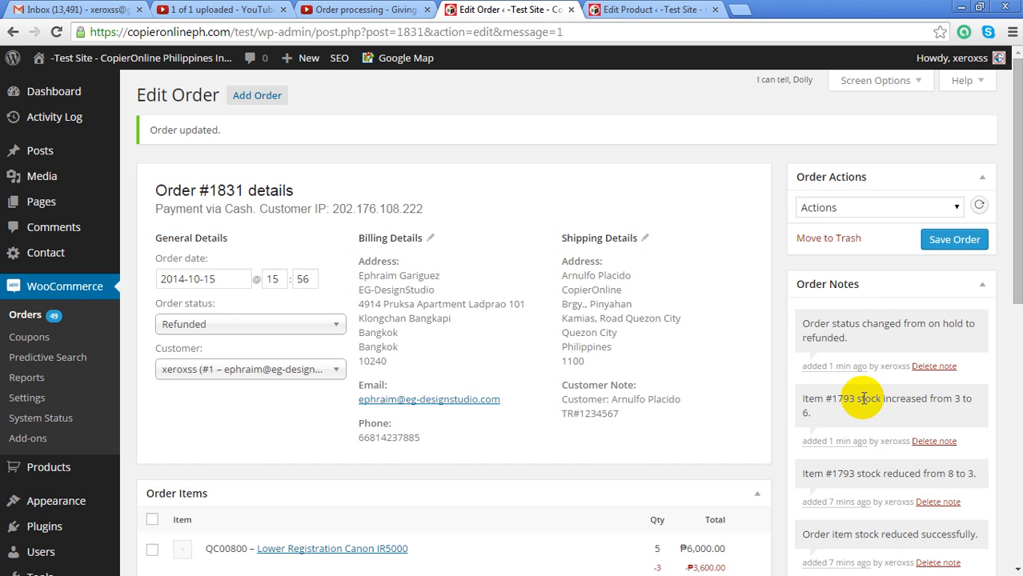
pyautogui.moveTo(857, 398); pyautogui.dragTo(952, 411)
pyautogui.click(869, 418)
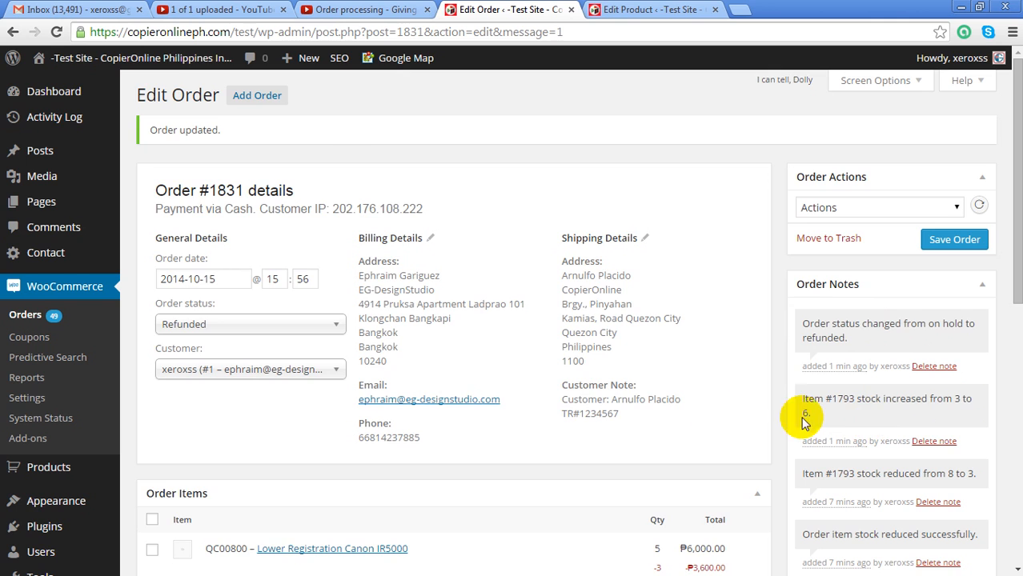
pyautogui.scroll(-1, 695, 410)
pyautogui.scroll(-1, 715, 358)
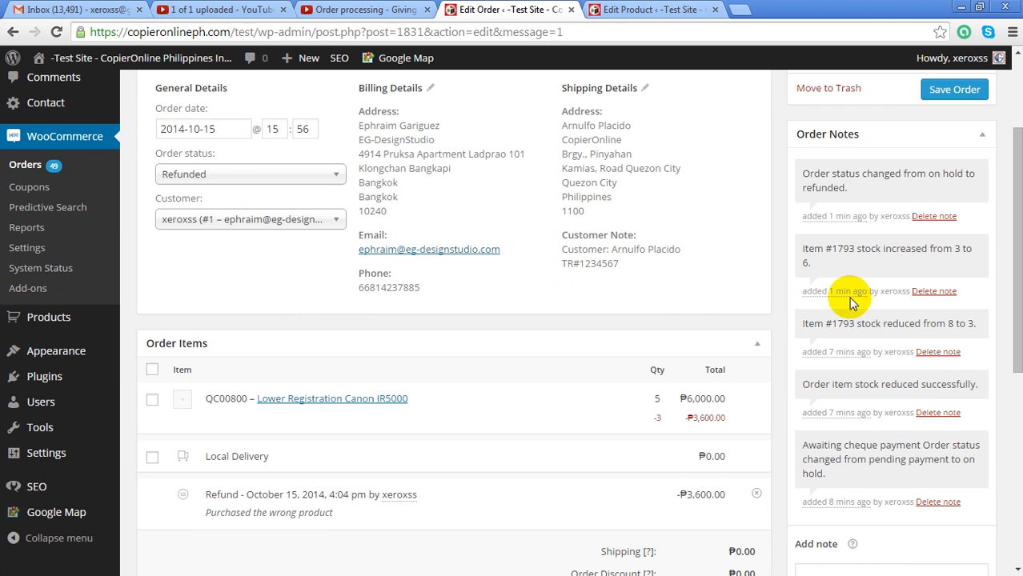
# Open the Lower Registration Canon IR5000 product and verify its Inventory Stock Qty now reads 6
pyautogui.click(357, 404)
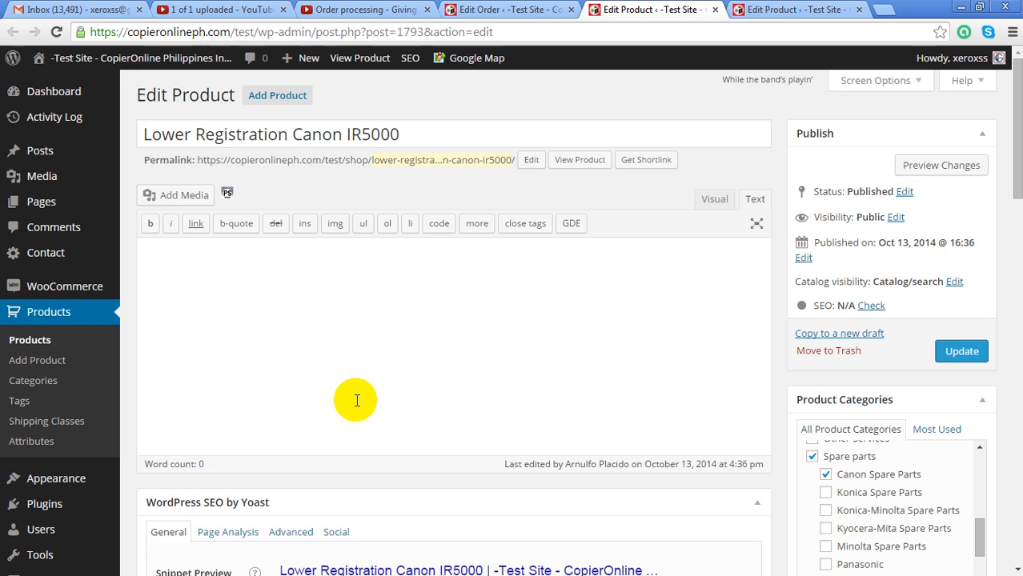
pyautogui.scroll(-3, 355, 400)
pyautogui.scroll(-6, 355, 400)
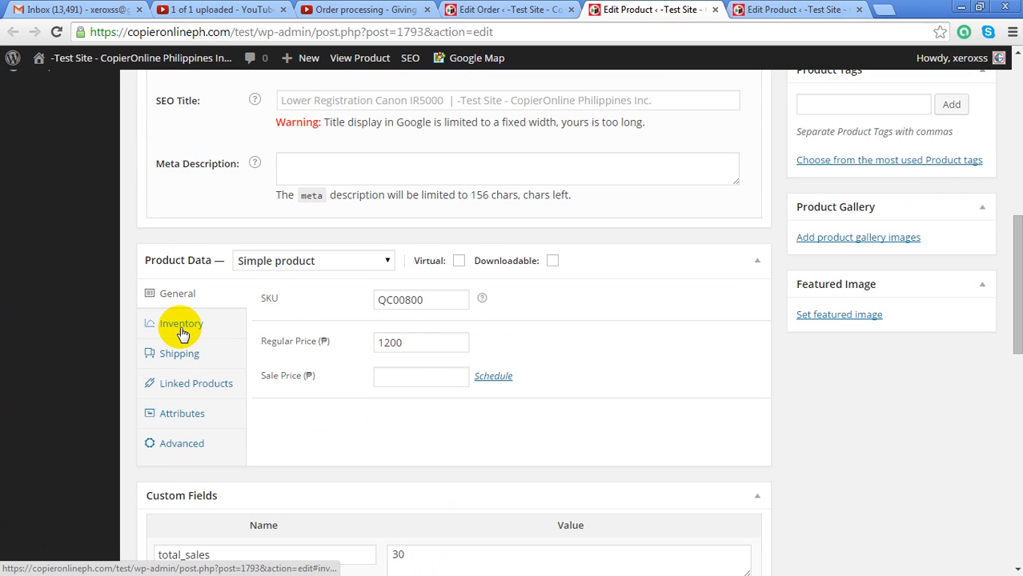
pyautogui.click(184, 330)
pyautogui.click(378, 334)
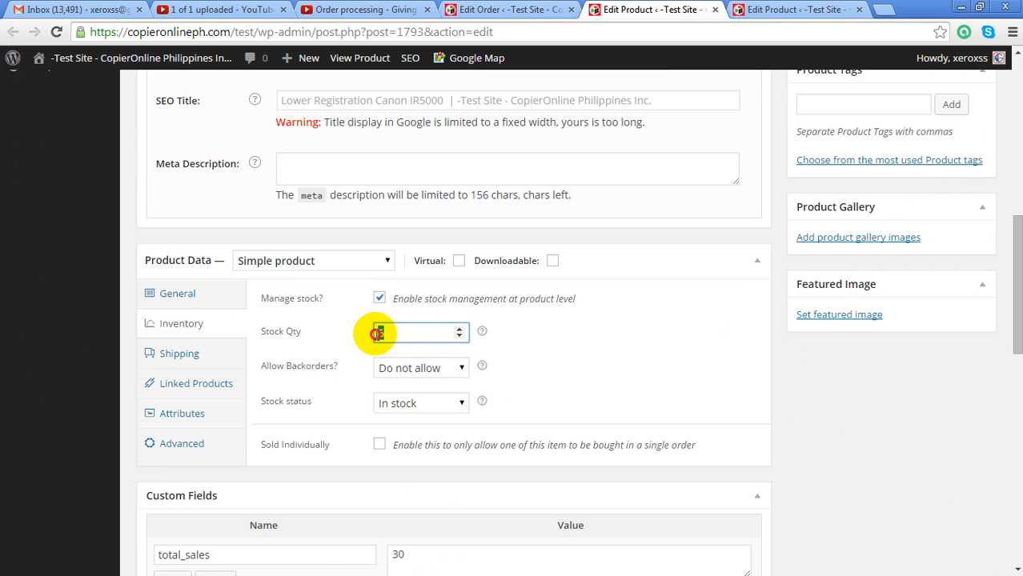
pyautogui.moveTo(413, 333); pyautogui.dragTo(365, 333)
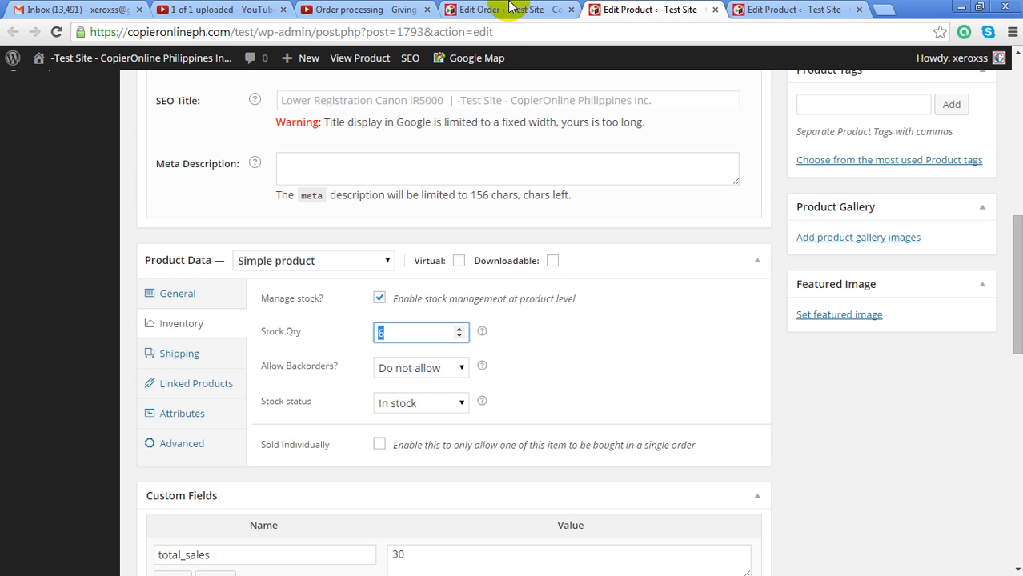
# Return to order #1831, check the Order updated notice, and log out of the WordPress admin
pyautogui.click(509, 11)
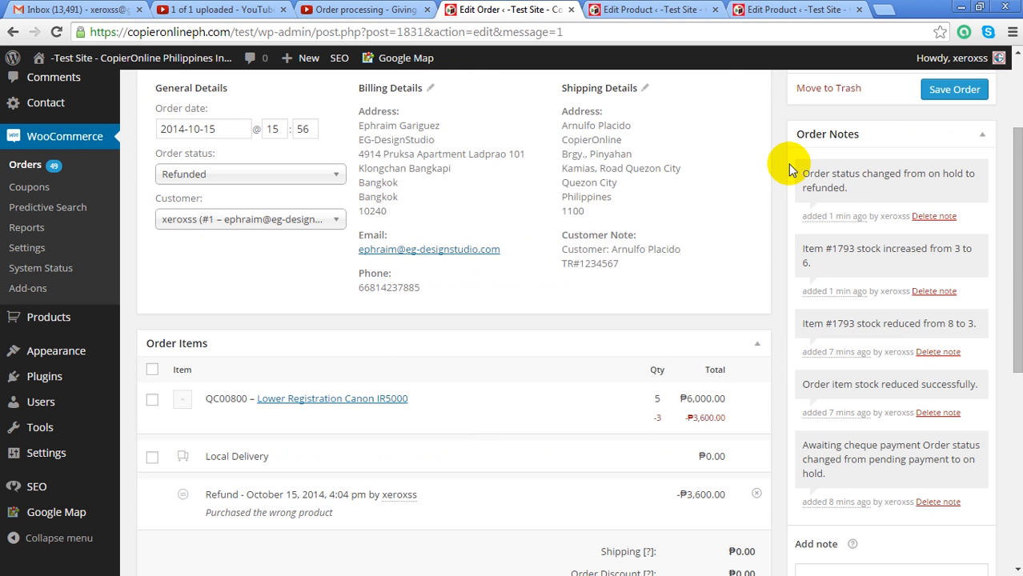
pyautogui.scroll(2, 788, 171)
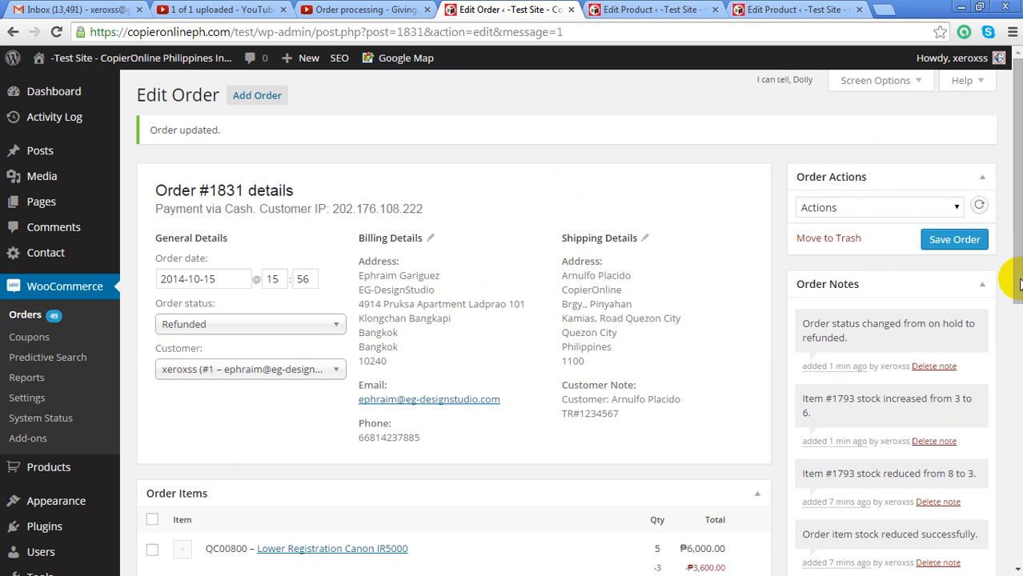
pyautogui.moveTo(221, 130); pyautogui.dragTo(144, 130)
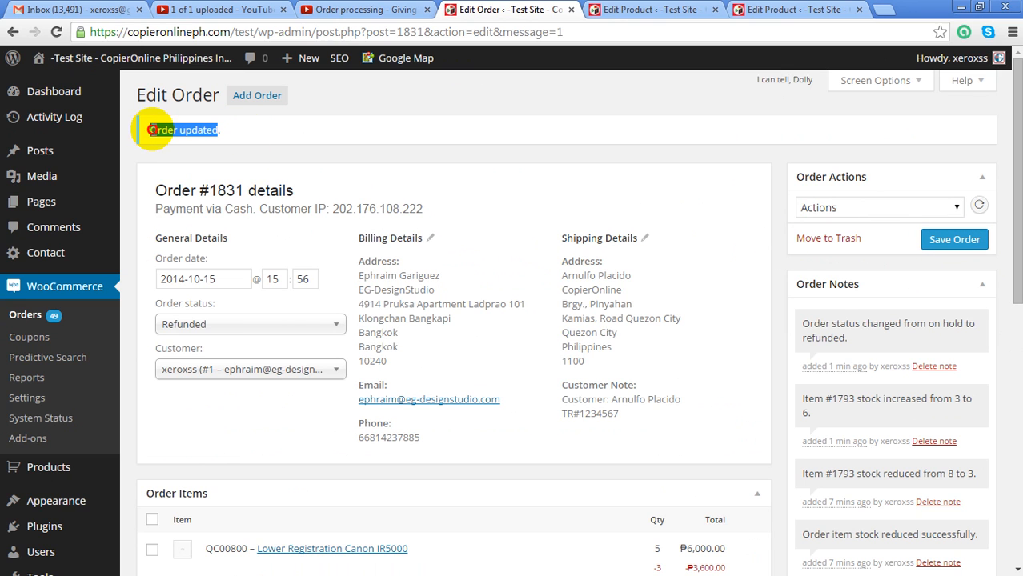
pyautogui.moveTo(981, 61)
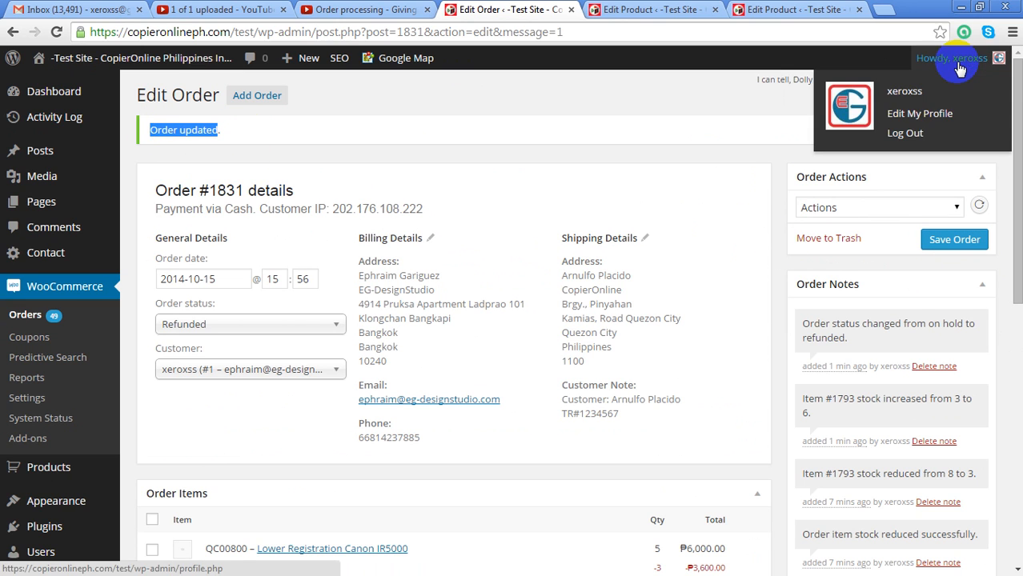
pyautogui.click(919, 136)
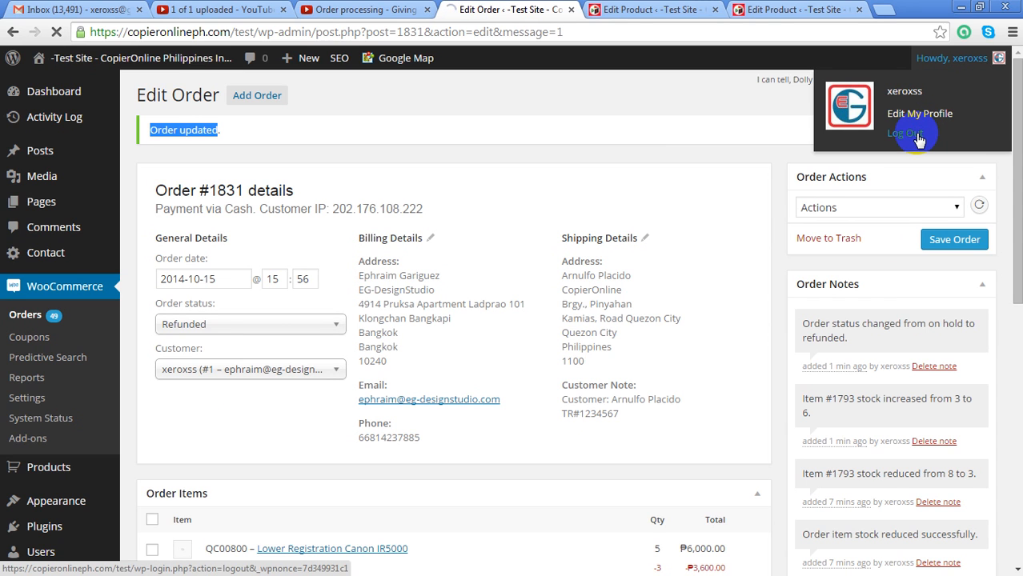